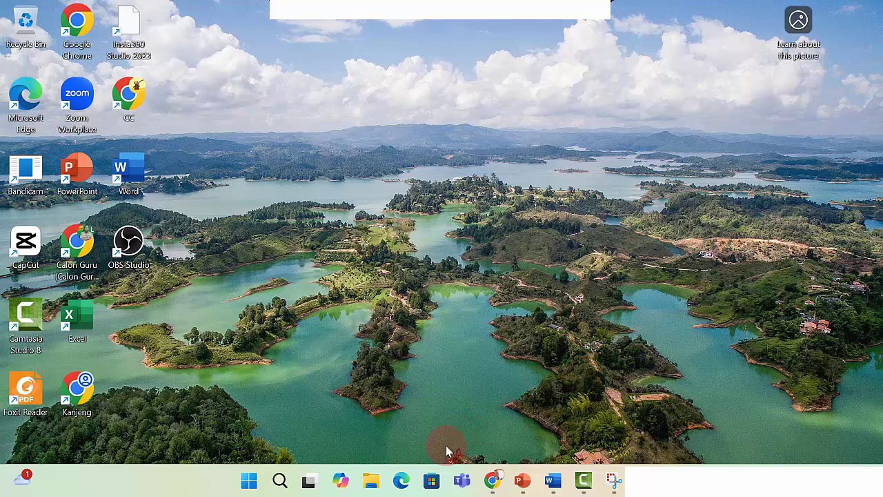
- Open File Explorer and go to the New Volume (F:) drive
click(378, 485)
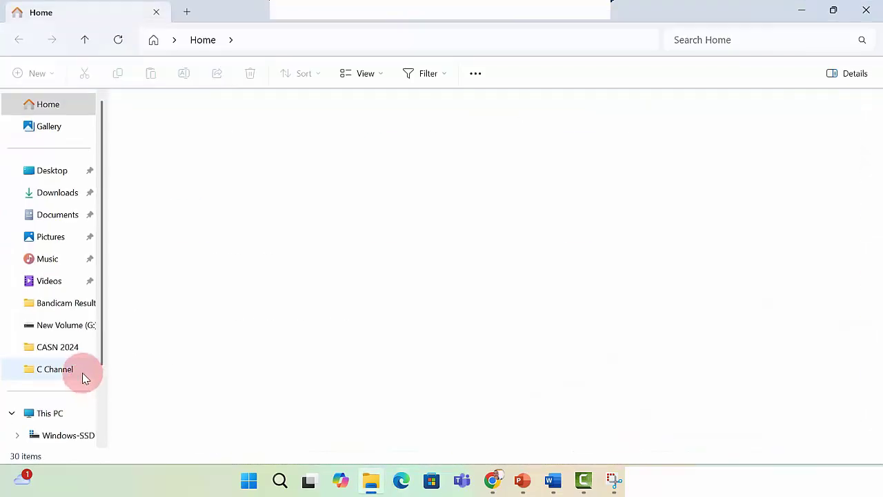
scroll(101, 355, down, 3)
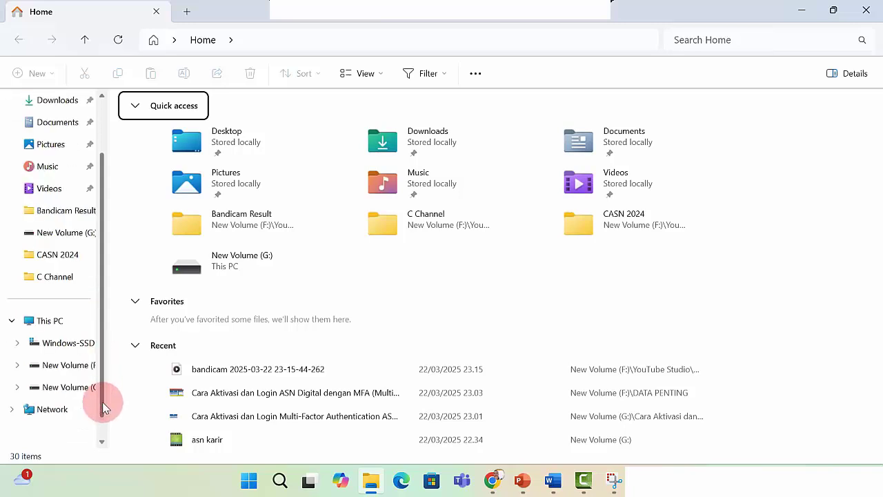
click(84, 371)
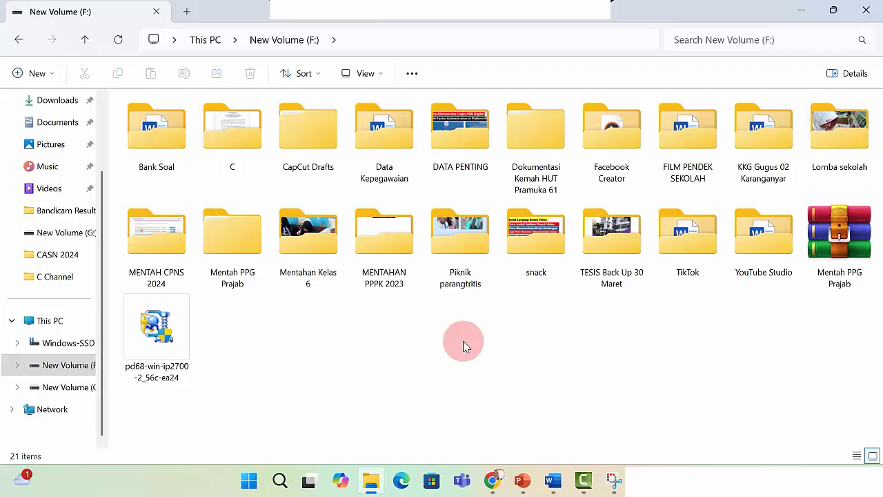
click(463, 345)
click(367, 359)
click(457, 360)
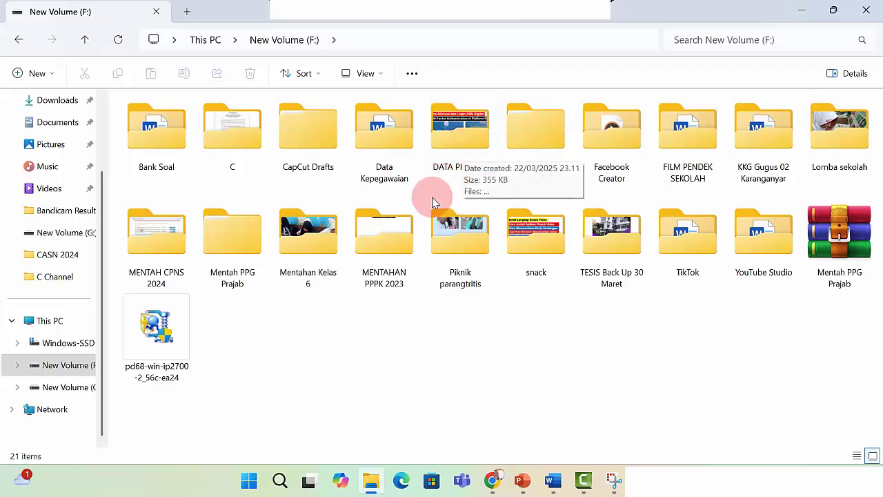
- Look through the contents of the DATA PENTING folder and return to the F: drive
double_click(469, 156)
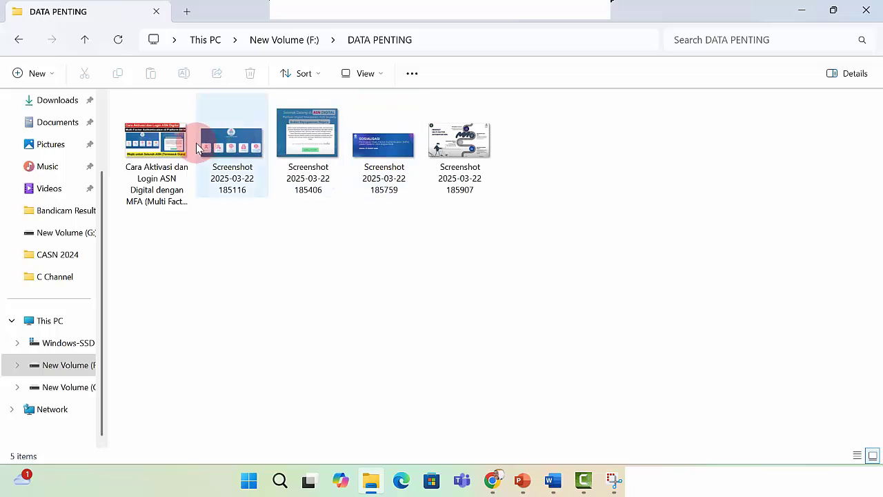
click(17, 38)
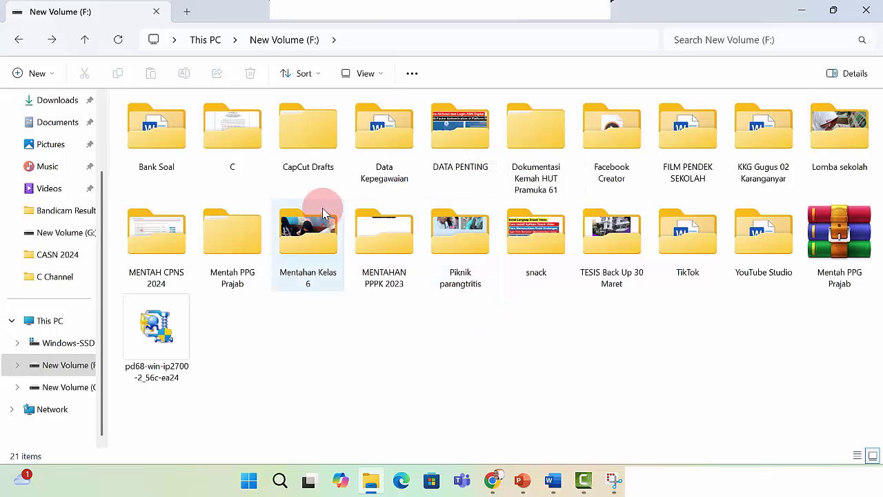
double_click(473, 154)
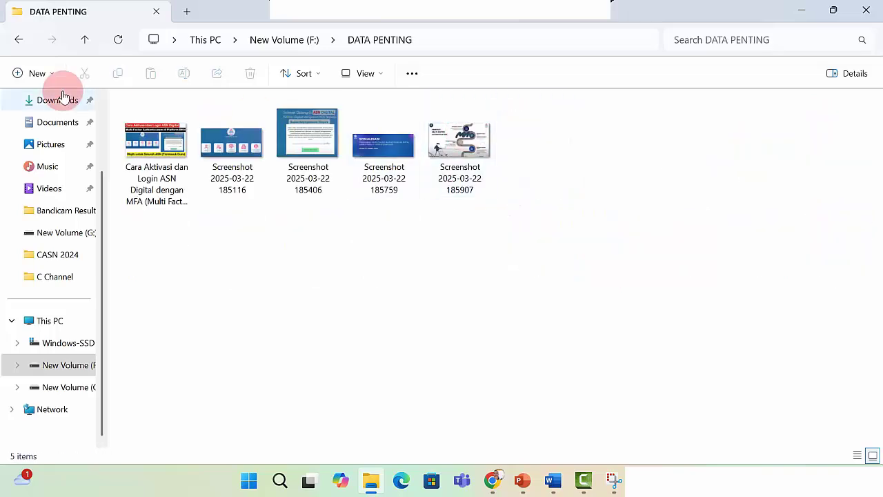
click(16, 42)
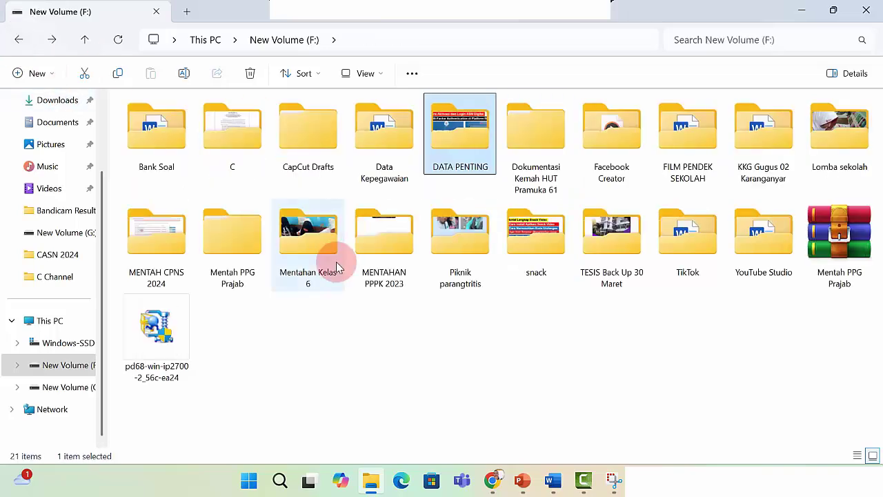
click(460, 384)
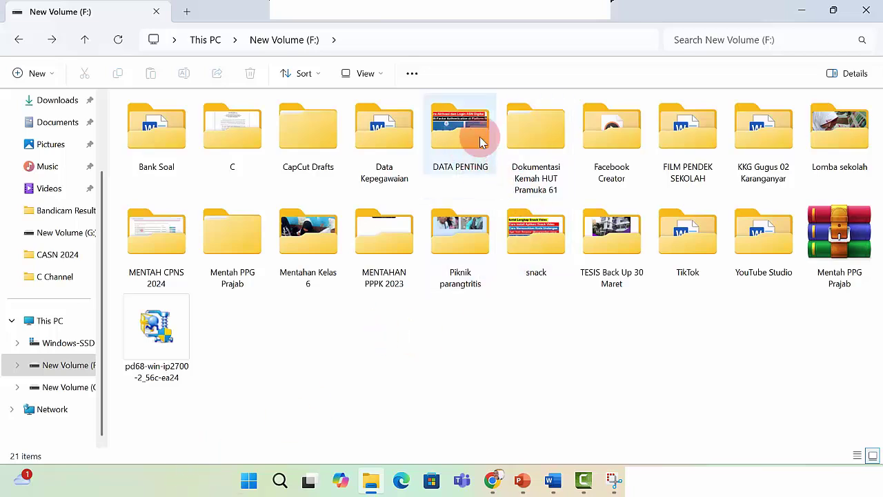
- Open the advanced security settings of the DATA PENTING folder from its properties
mouse_move(449, 169)
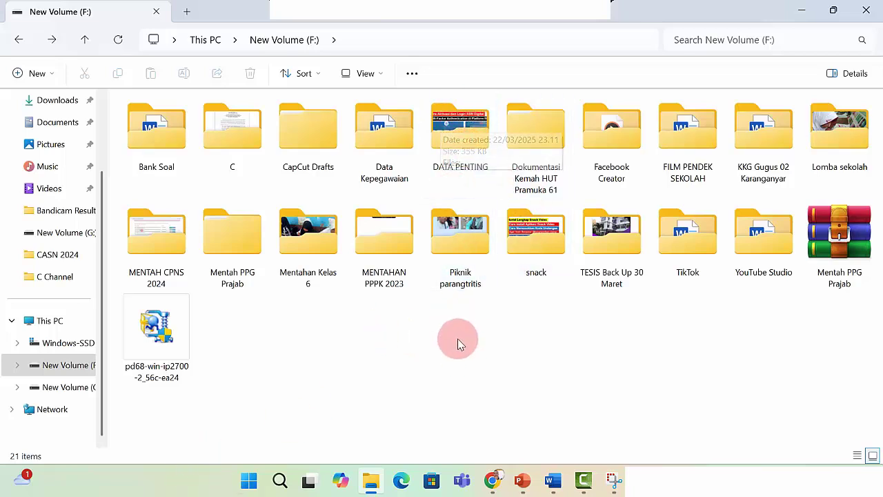
right_click(460, 149)
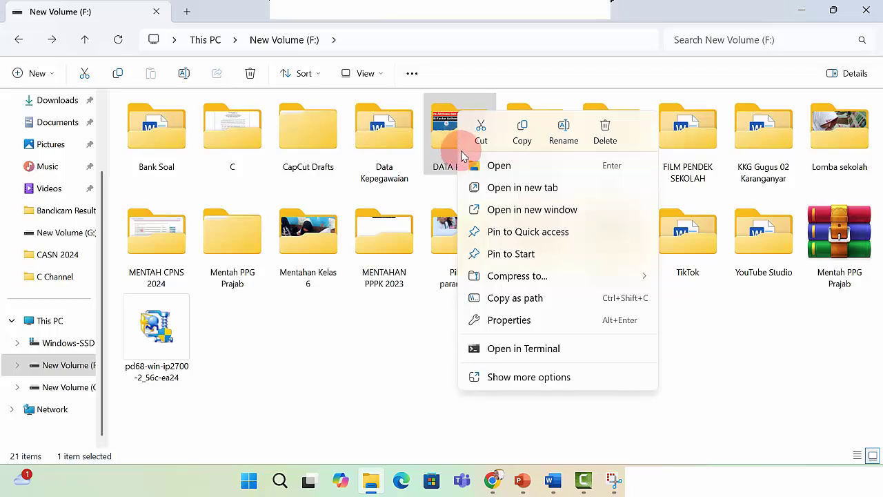
click(530, 378)
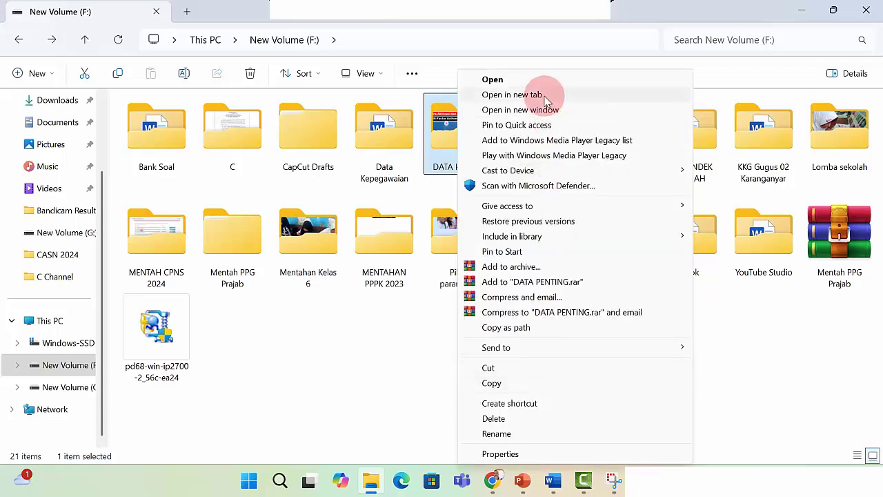
click(541, 456)
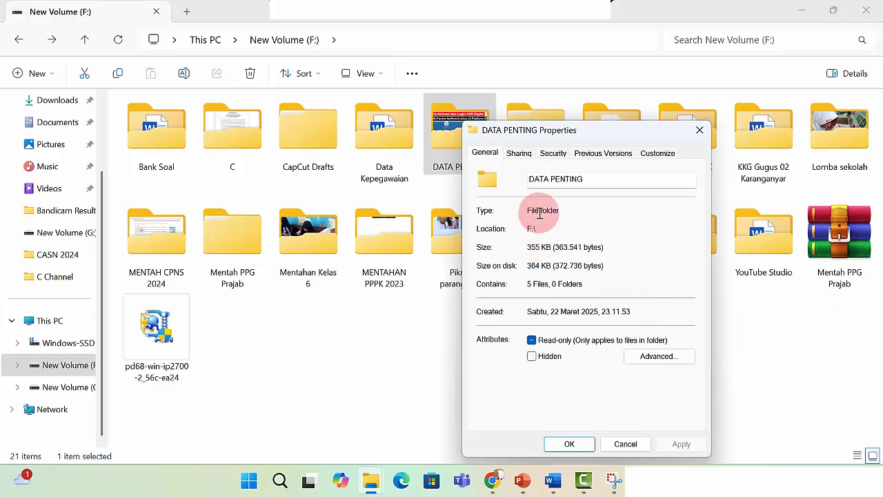
click(554, 154)
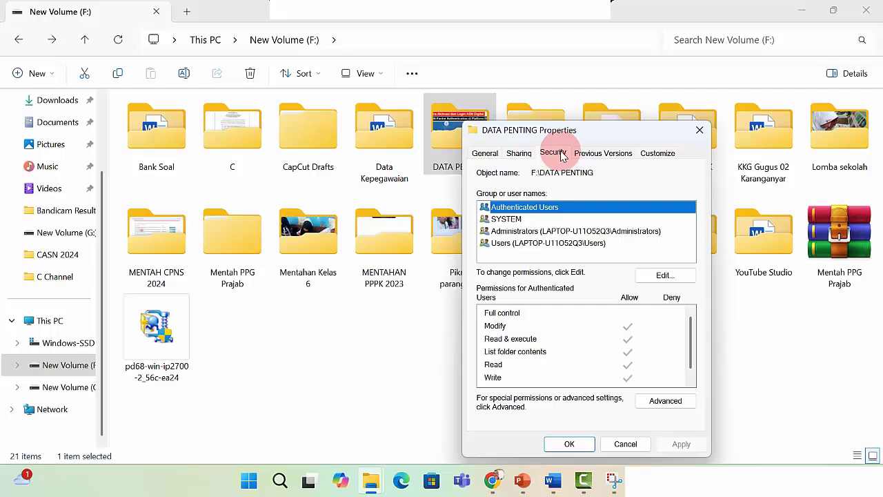
click(659, 403)
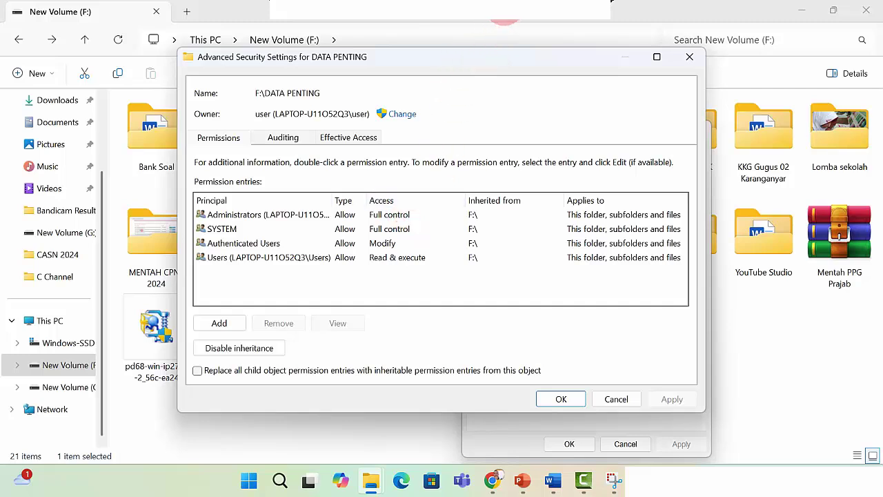
- Disable inheritance for the DATA PENTING folder, converting the inherited permissions into explicit permissions on this object
click(504, 21)
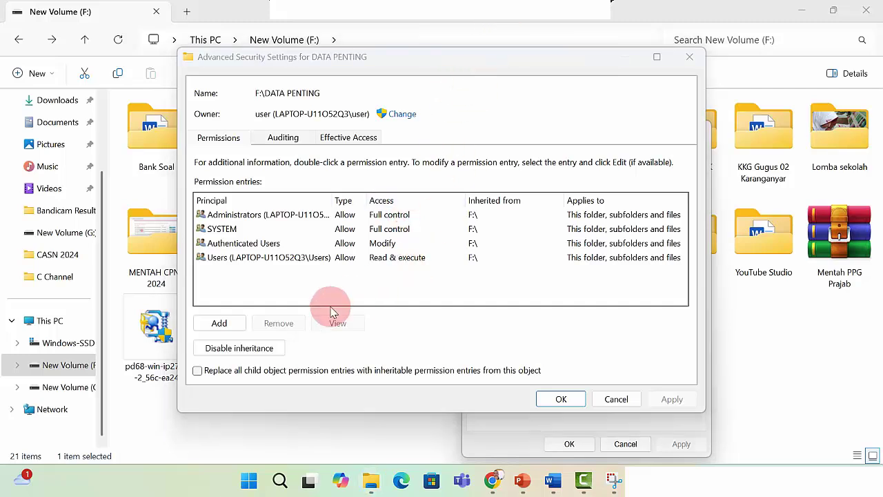
click(234, 351)
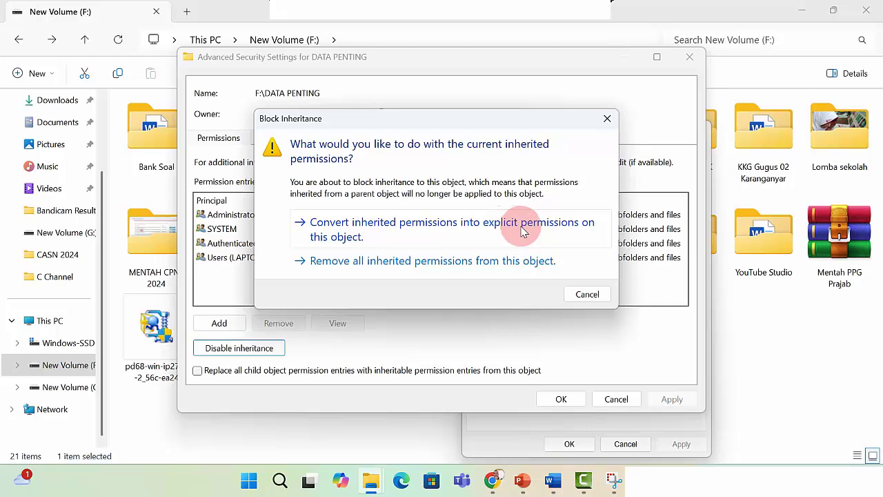
click(477, 228)
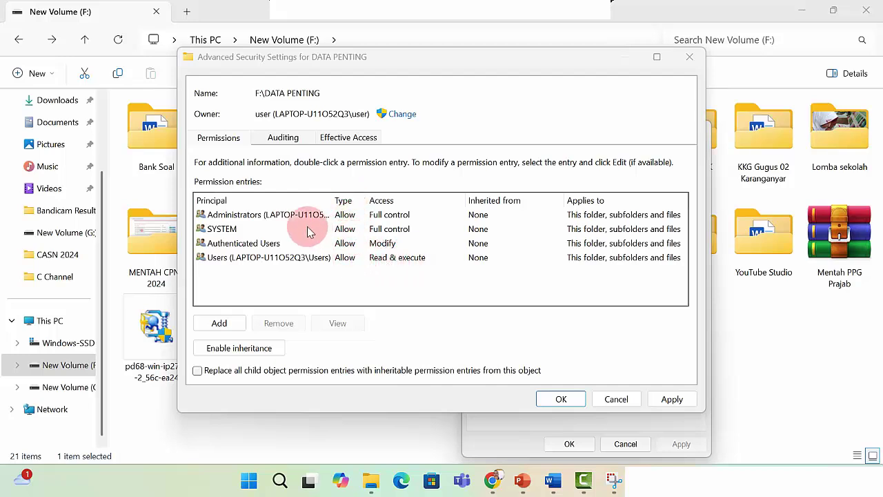
- Set the Administrators permission entry of the DATA PENTING folder to type Deny
double_click(242, 220)
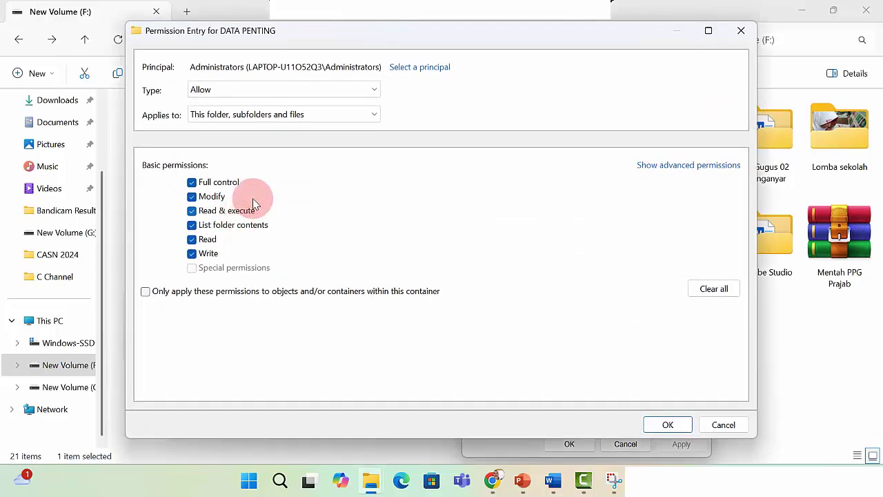
click(293, 86)
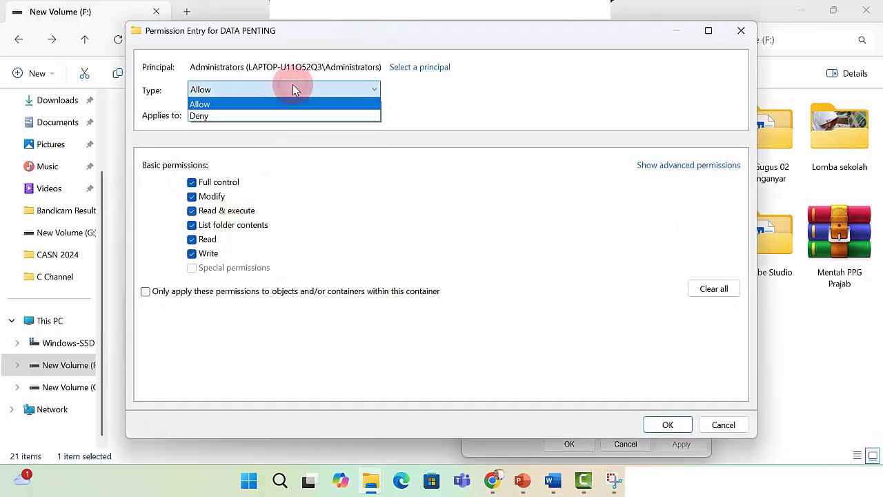
click(252, 116)
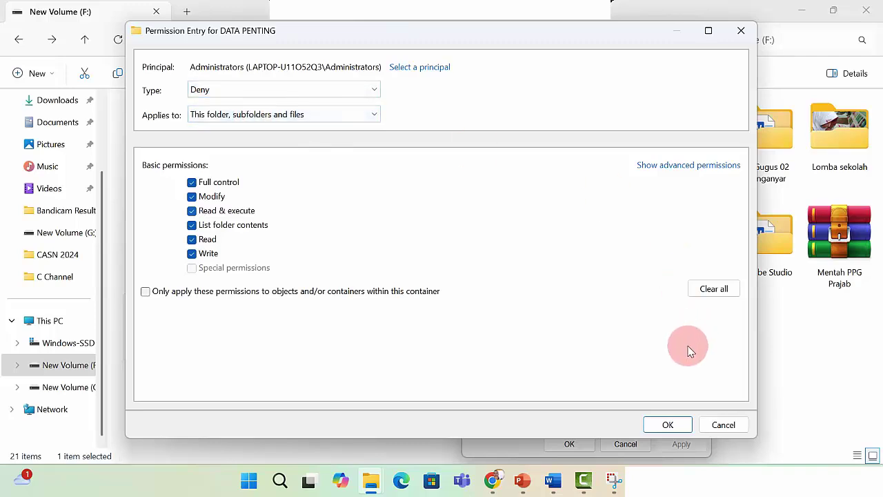
click(664, 425)
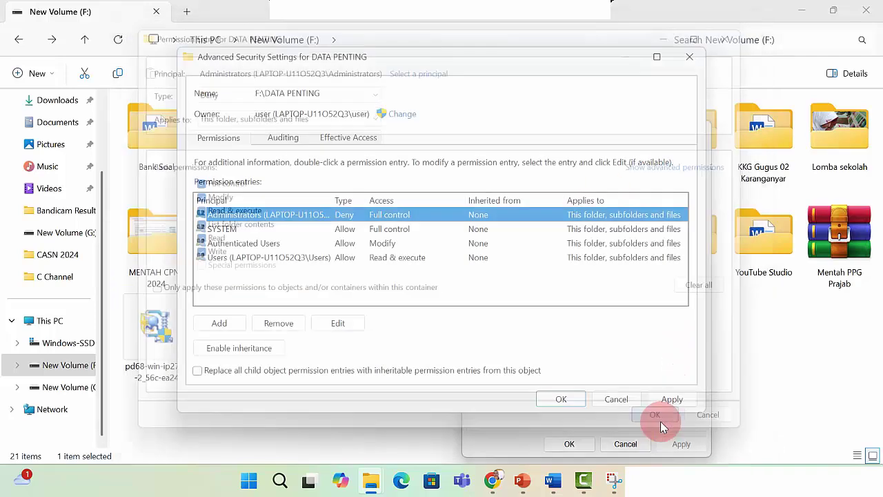
click(355, 215)
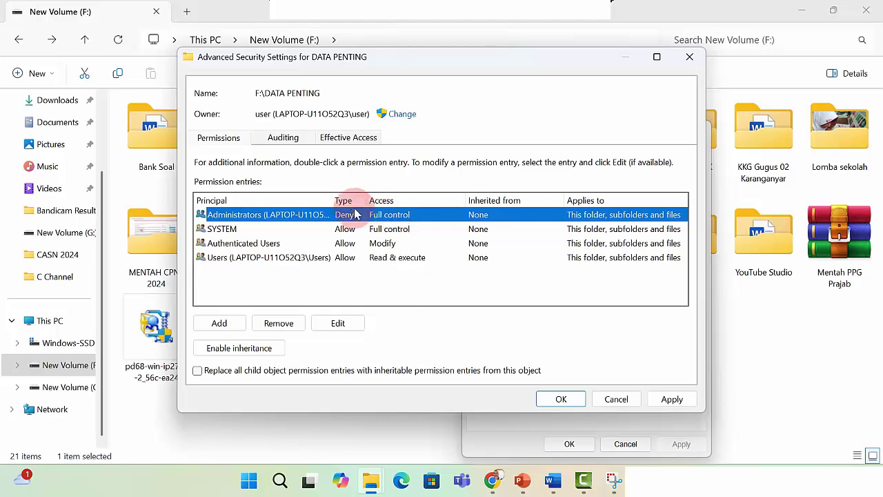
- Set the SYSTEM permission entry of the DATA PENTING folder to type Deny
click(238, 230)
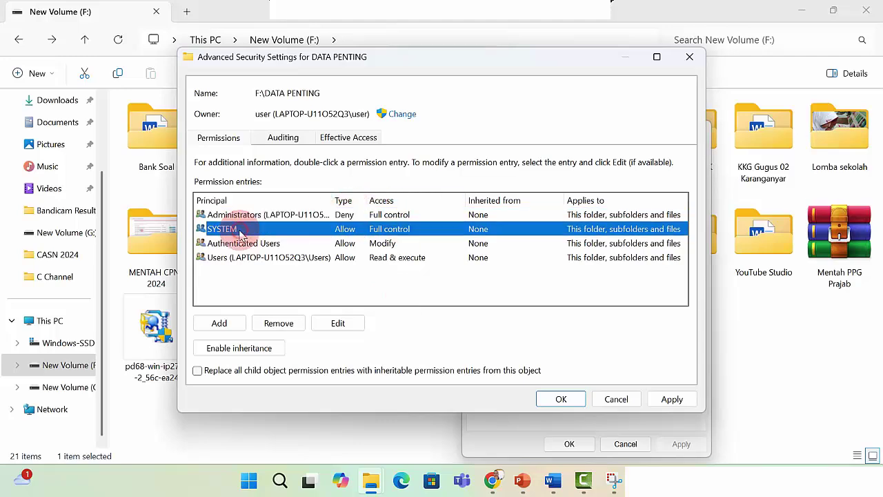
double_click(238, 230)
click(256, 90)
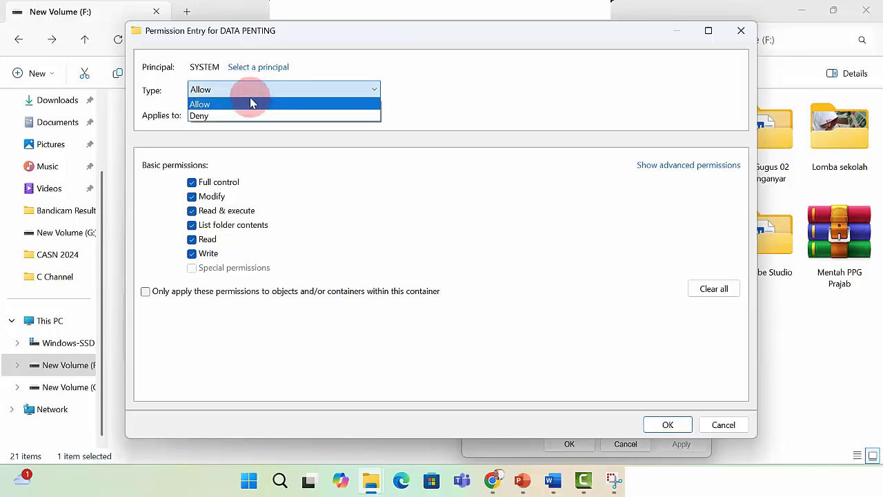
click(240, 118)
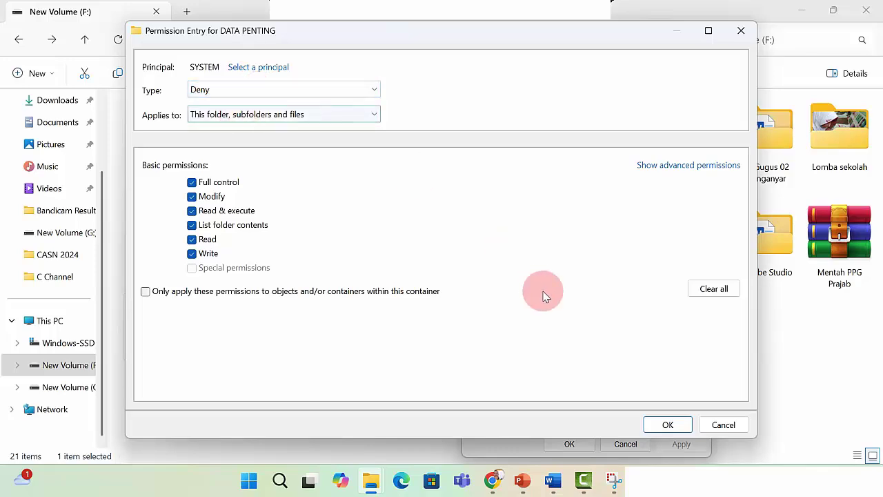
click(654, 424)
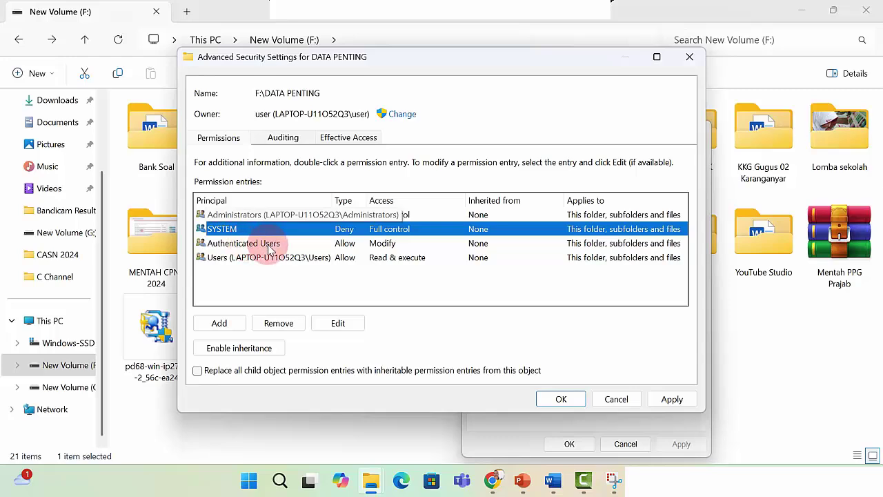
- Set the Authenticated Users permission entry of the DATA PENTING folder to type Deny
double_click(269, 247)
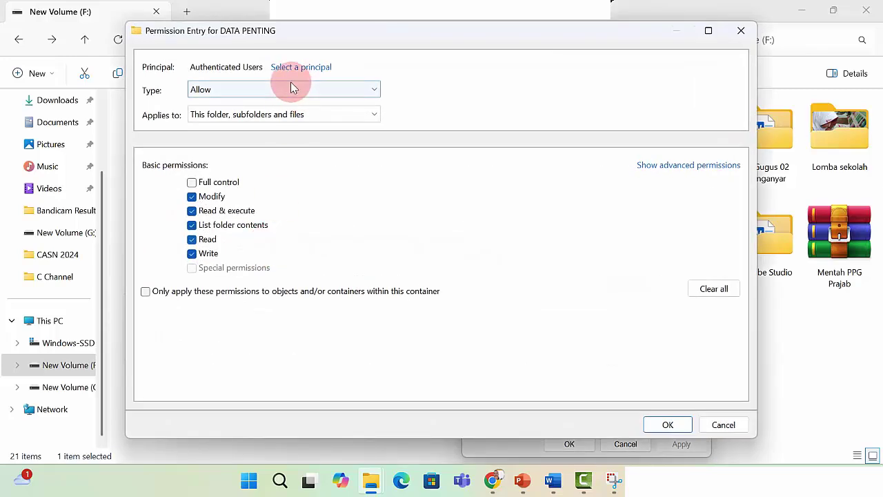
click(281, 91)
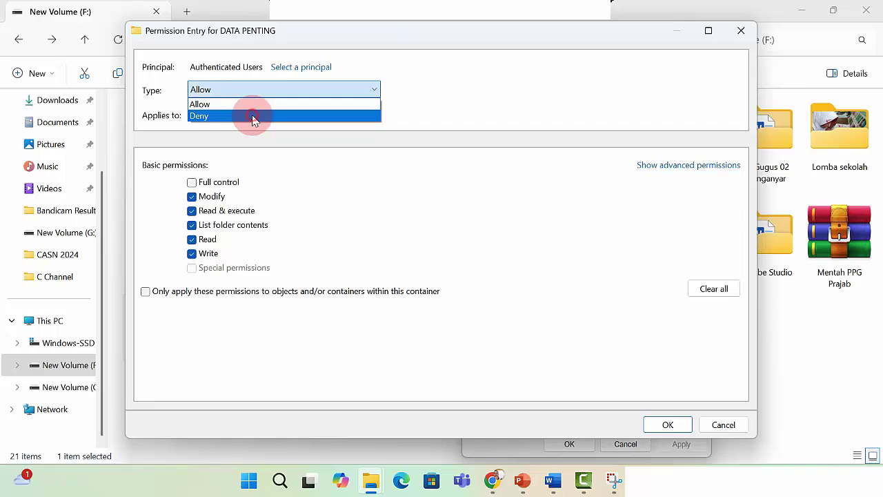
click(252, 114)
click(667, 425)
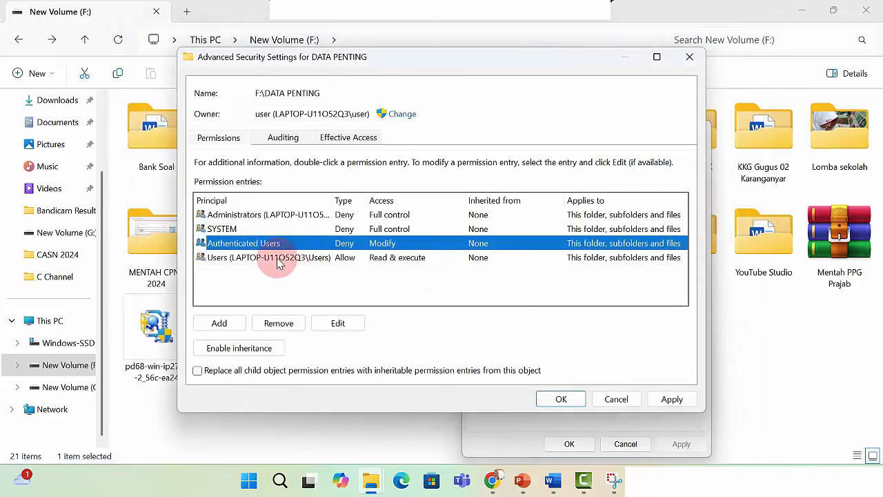
- Set the Users permission entry of the DATA PENTING folder to type Deny
click(278, 260)
double_click(279, 261)
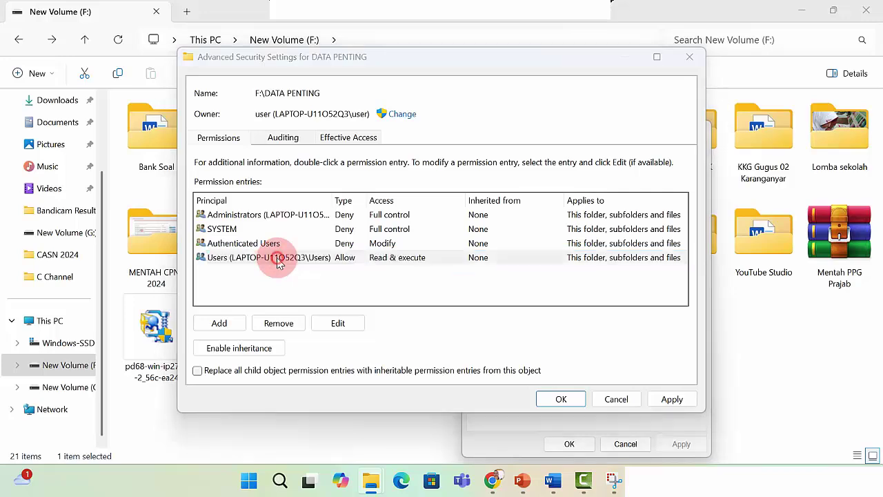
click(270, 91)
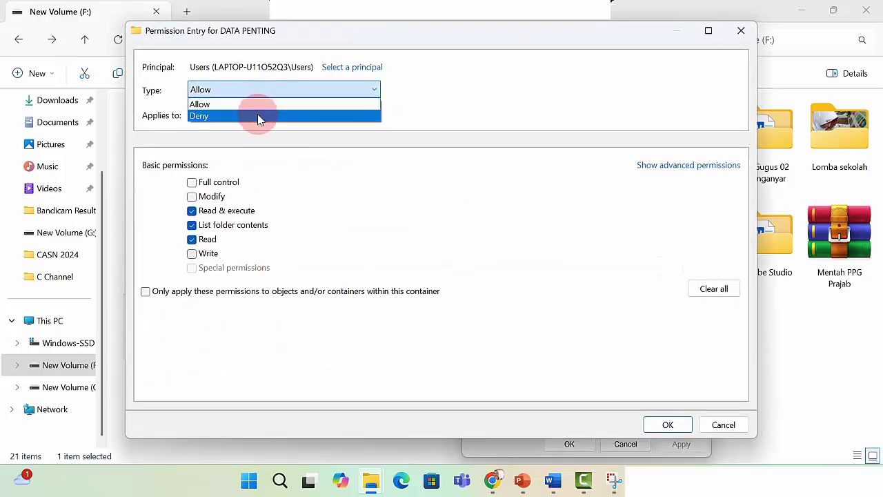
click(256, 115)
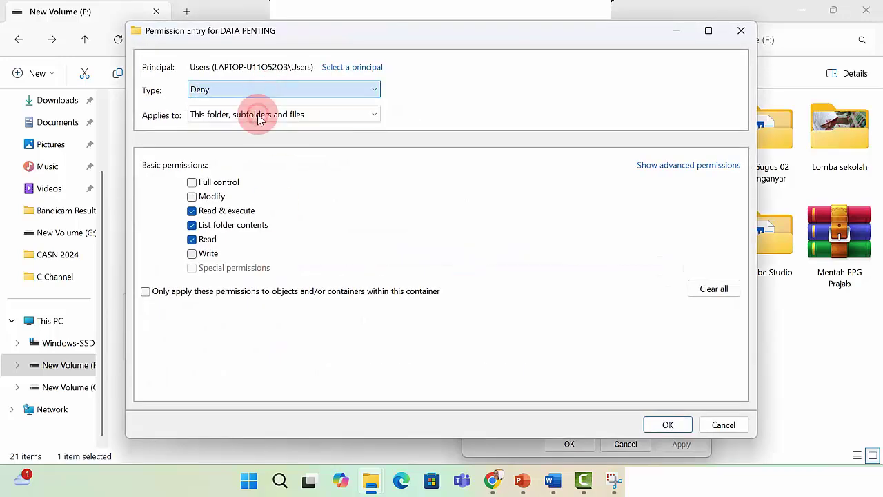
click(666, 425)
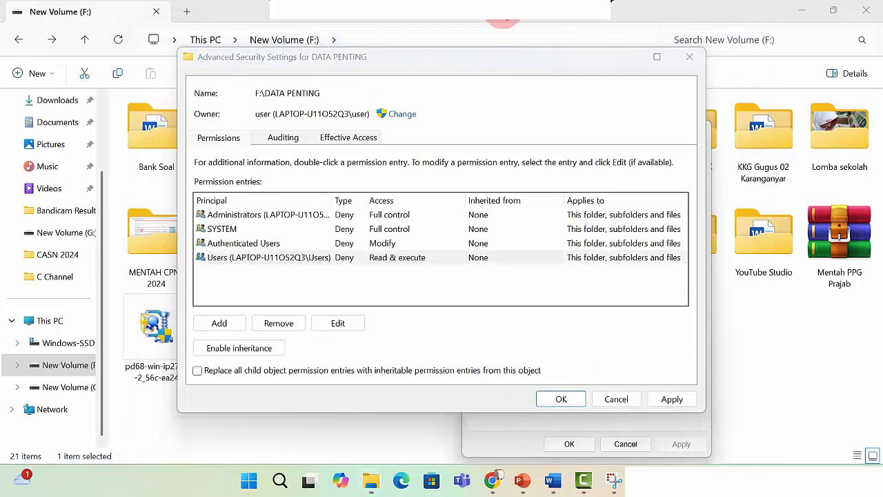
- Apply and confirm the Deny permission entries for the DATA PENTING folder and close its security settings and properties
click(671, 400)
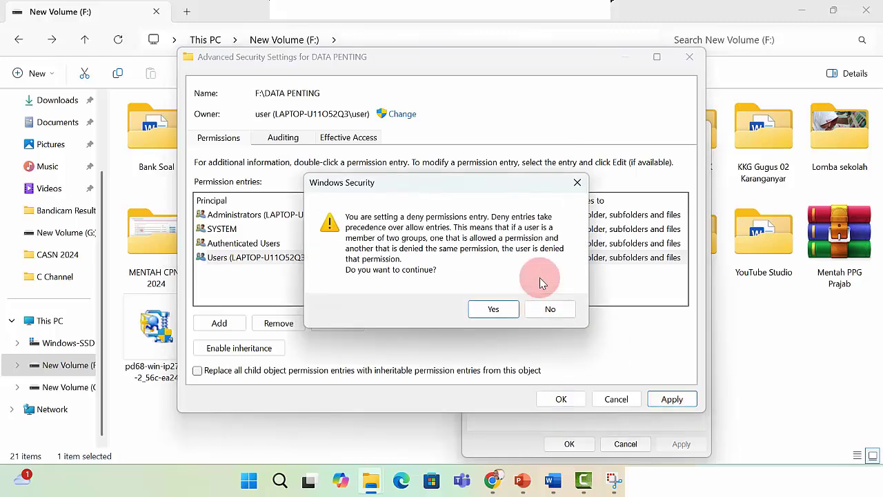
click(495, 309)
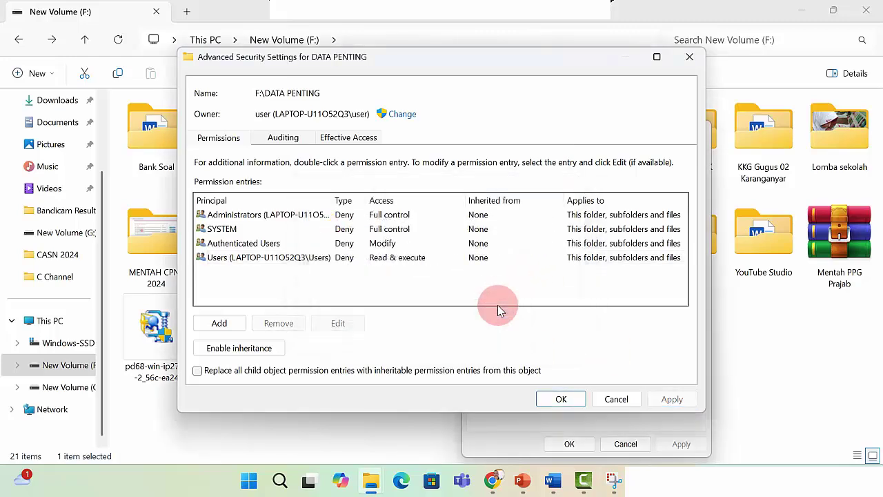
click(572, 400)
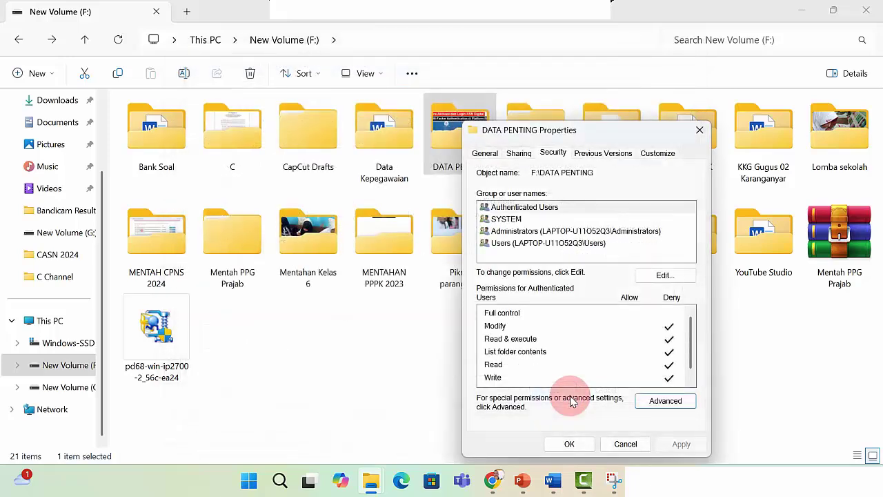
click(578, 445)
click(491, 389)
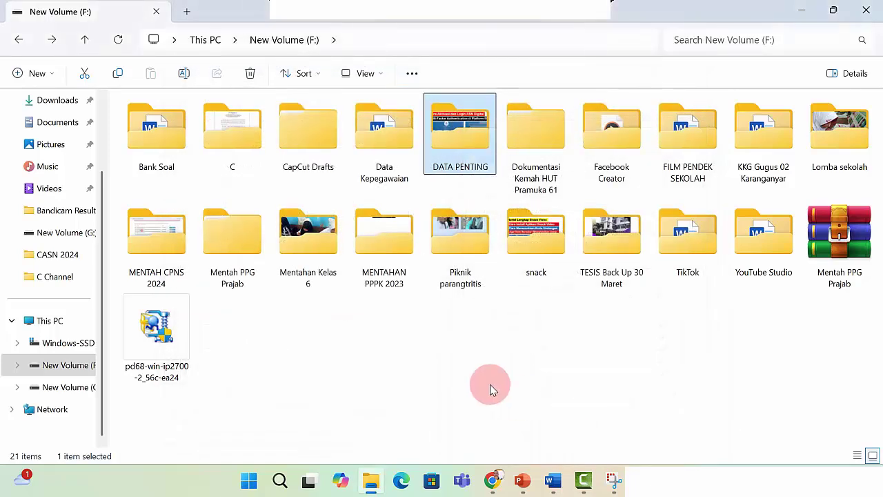
- Close the file window, refresh the desktop, and reopen the New Volume (F:) drive in a new File Explorer window
click(866, 12)
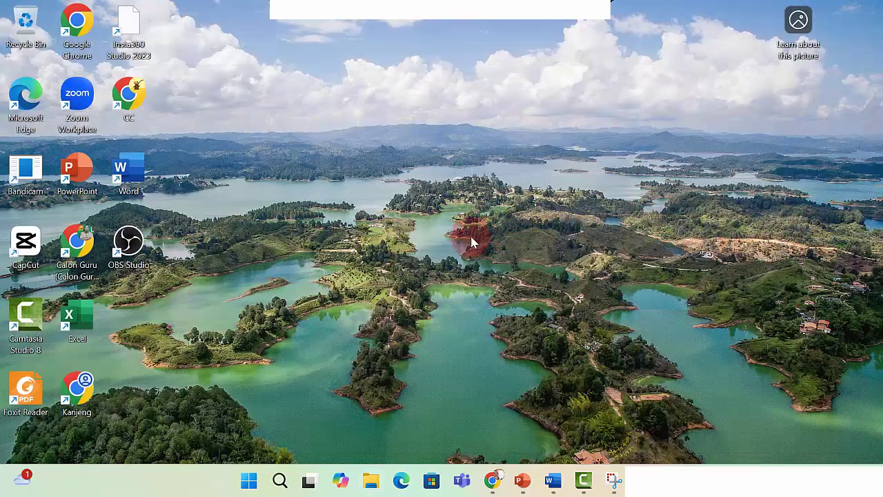
right_click(563, 169)
click(570, 218)
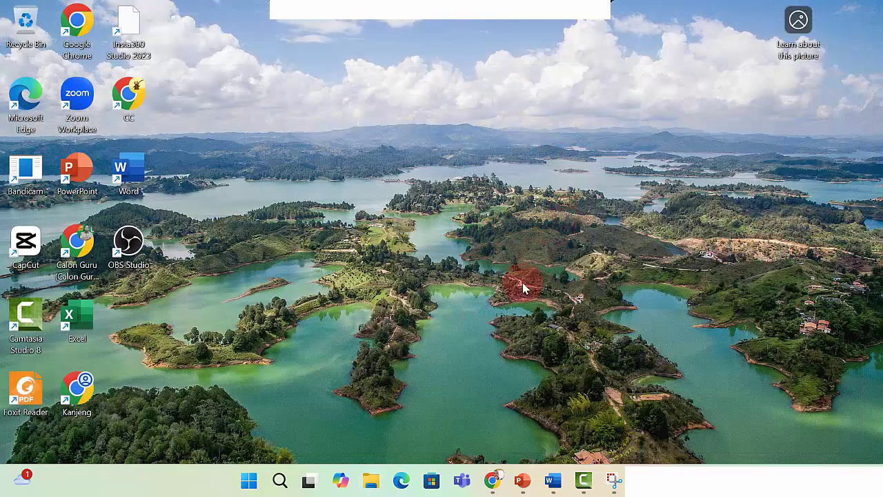
click(382, 478)
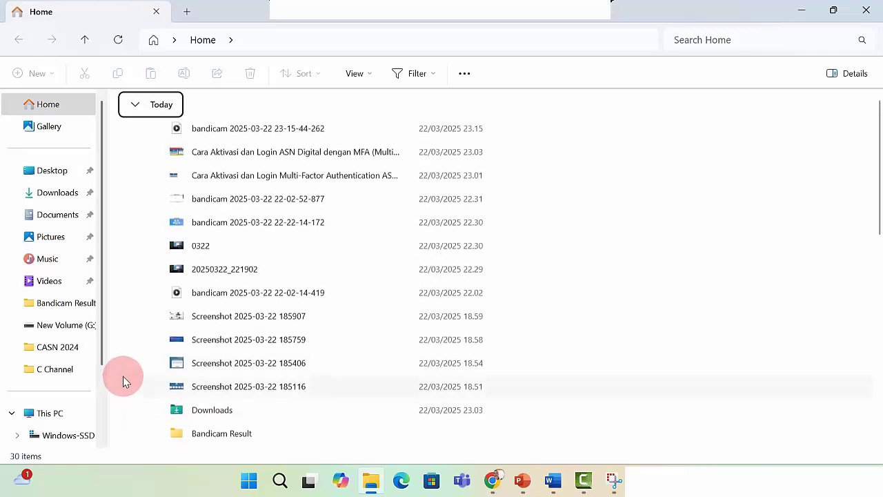
drag(107, 356, 102, 408)
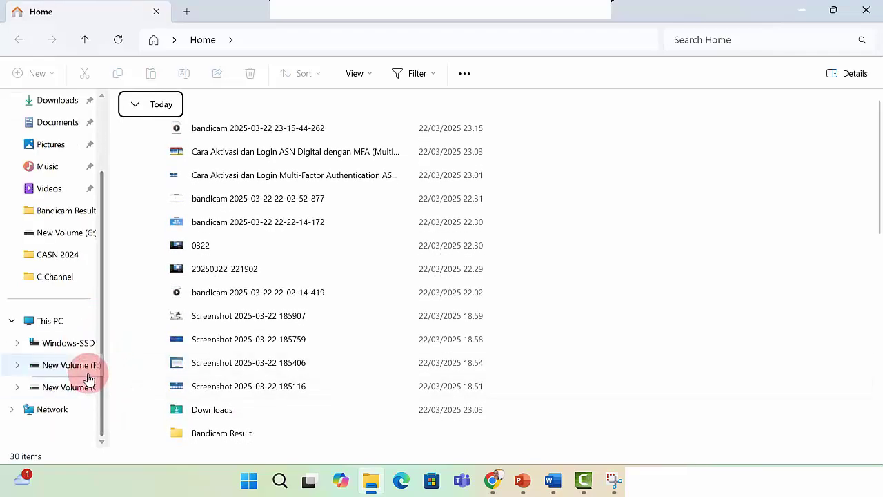
click(87, 365)
- Try to open the DATA PENTING folder twice to test the lock, dismissing the access dialog each time
double_click(474, 141)
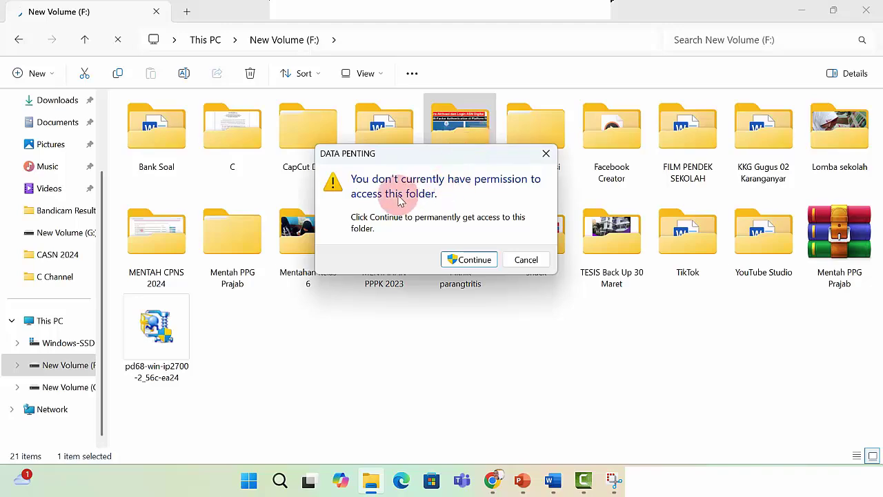
click(552, 160)
double_click(466, 133)
click(541, 160)
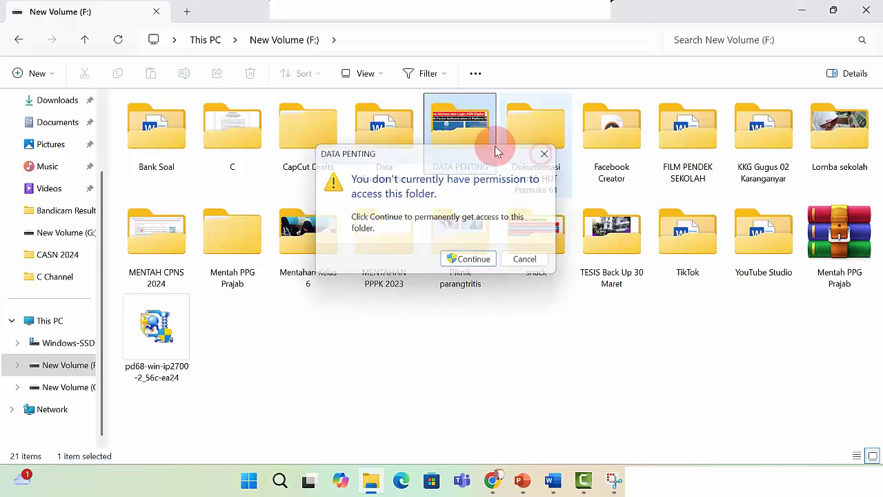
- Try to delete the DATA PENTING folder to test its protection, cancelling the attempt
right_click(442, 132)
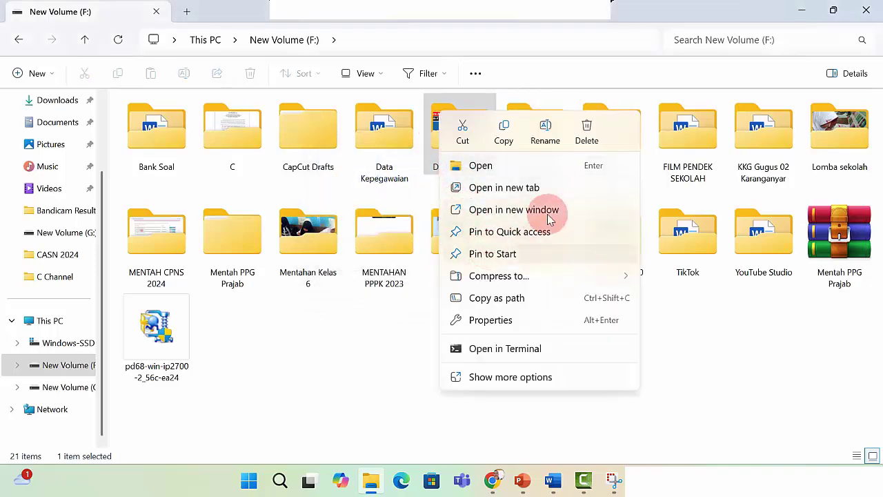
click(588, 130)
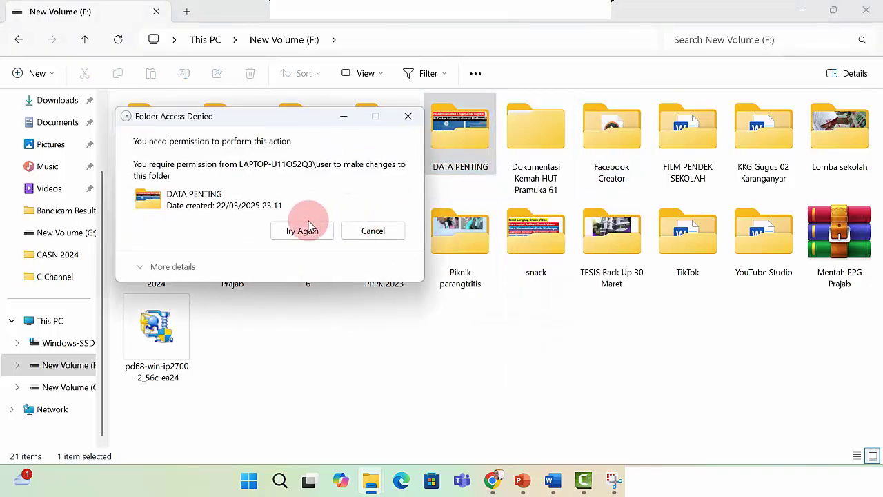
click(373, 231)
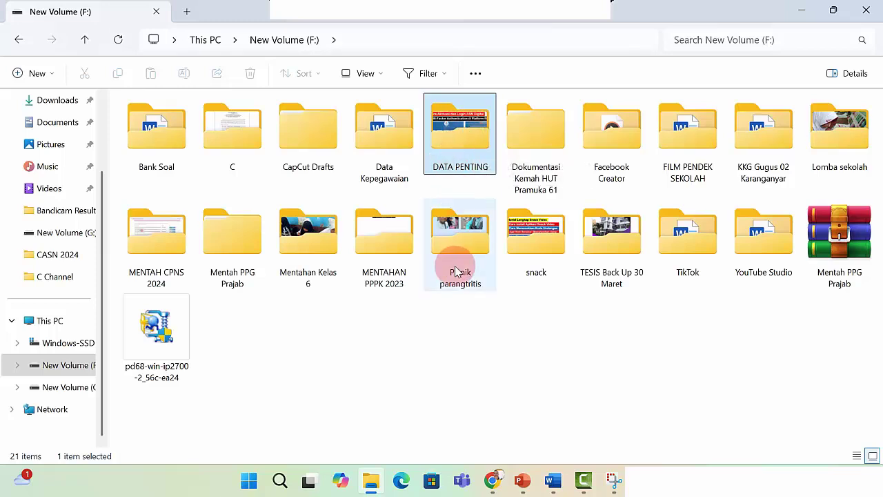
click(465, 347)
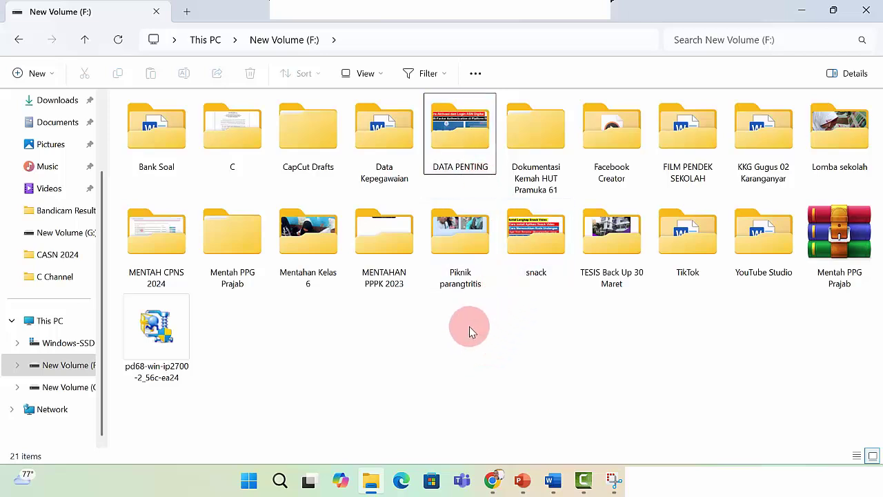
- Open the advanced security settings of the DATA PENTING folder from its properties
right_click(462, 143)
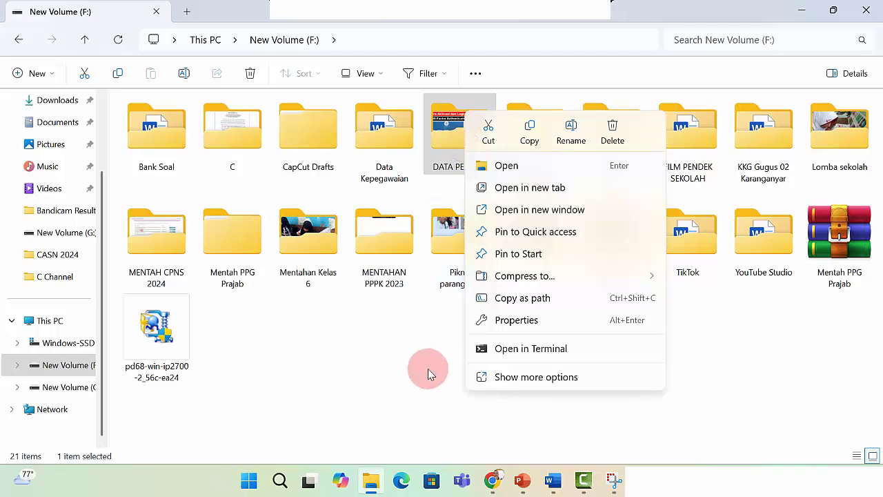
click(424, 367)
click(465, 148)
right_click(472, 170)
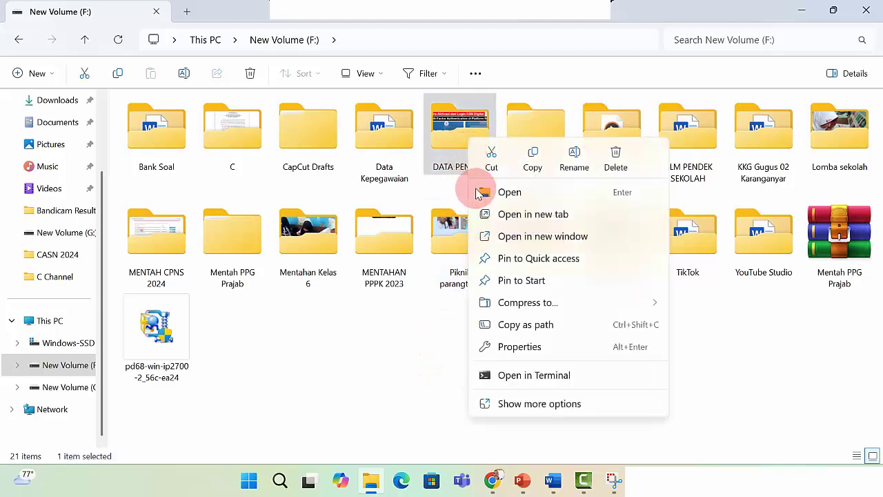
click(530, 409)
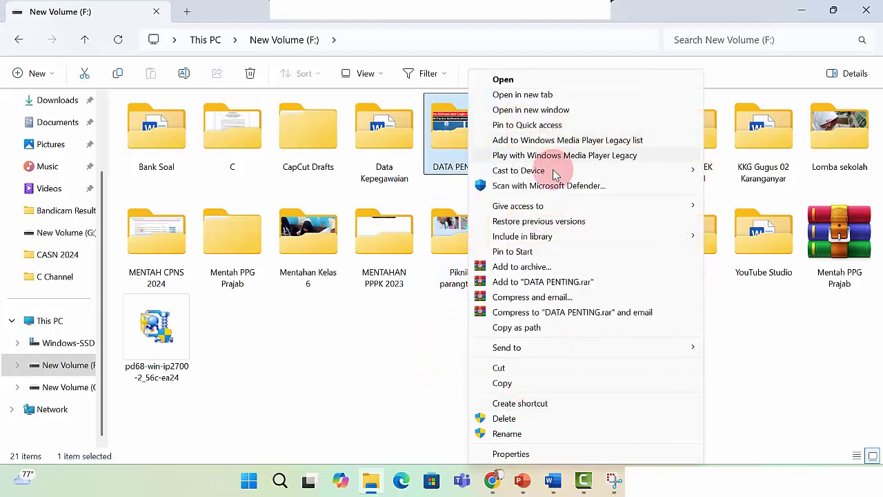
click(541, 456)
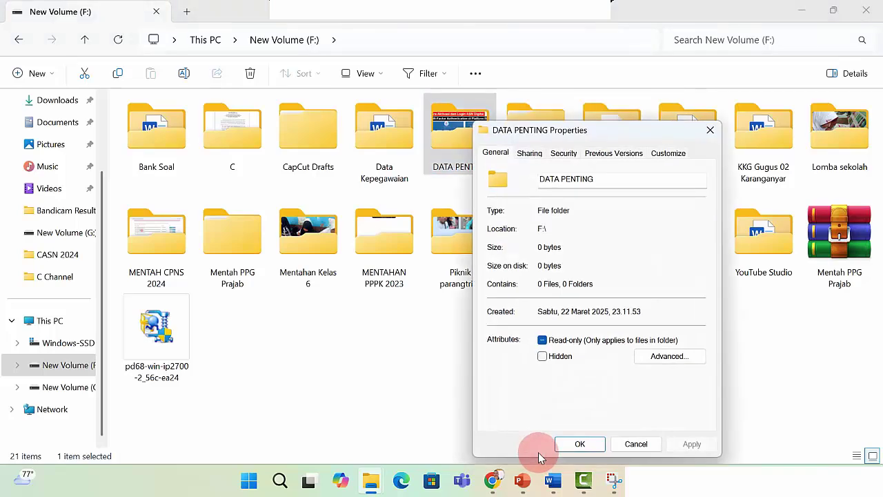
click(575, 159)
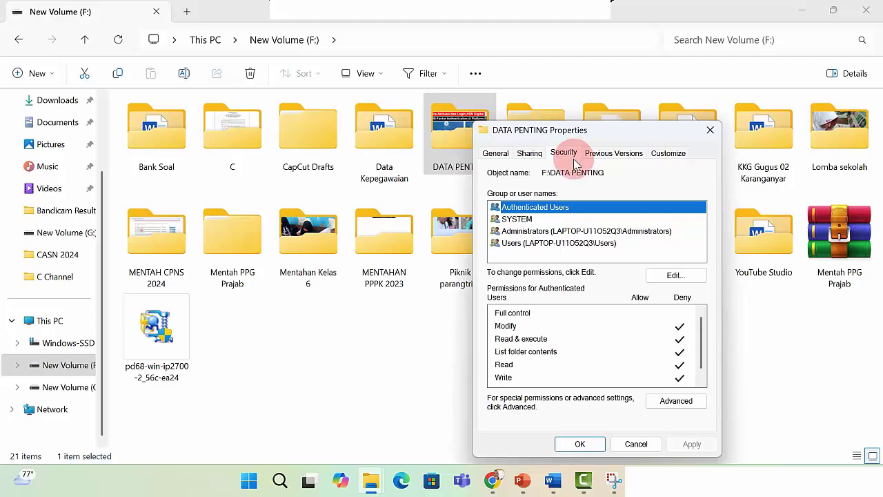
click(677, 402)
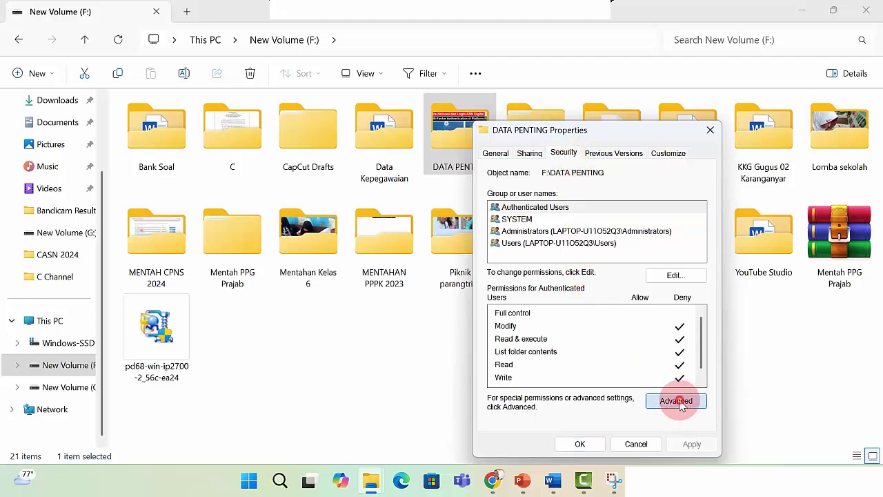
- Try to enable inheritance for the permissions of the DATA PENTING folder
click(294, 216)
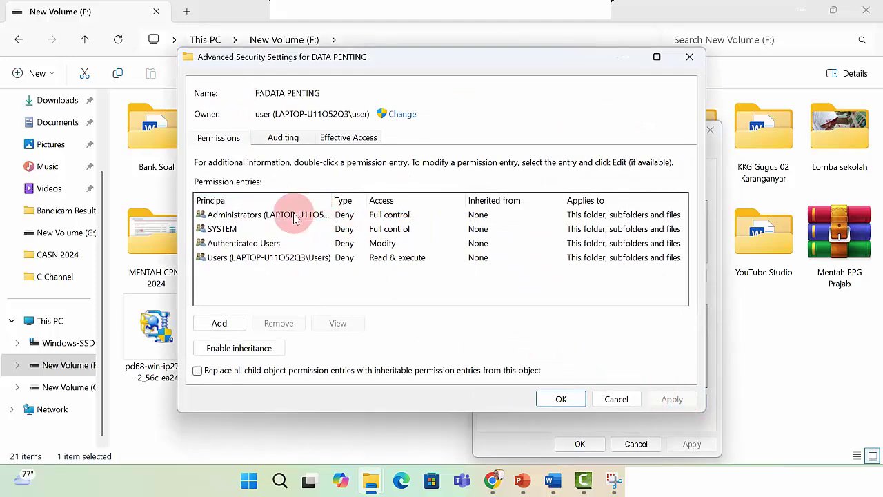
click(238, 348)
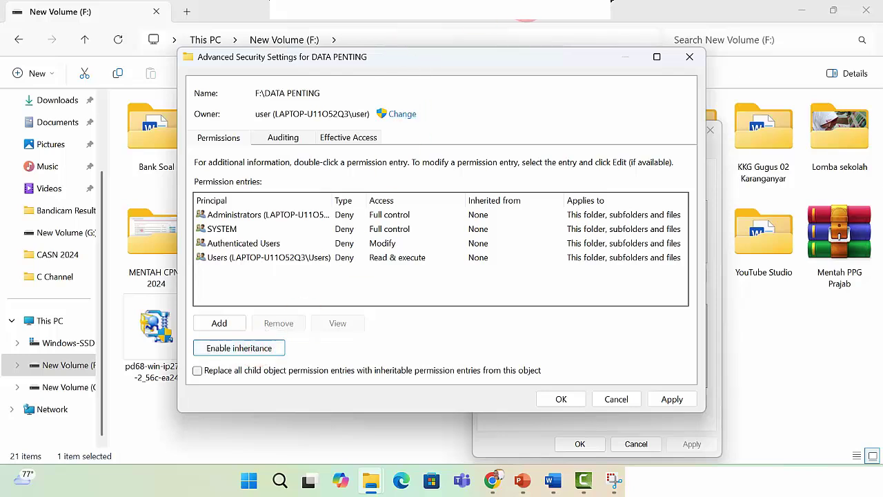
click(235, 348)
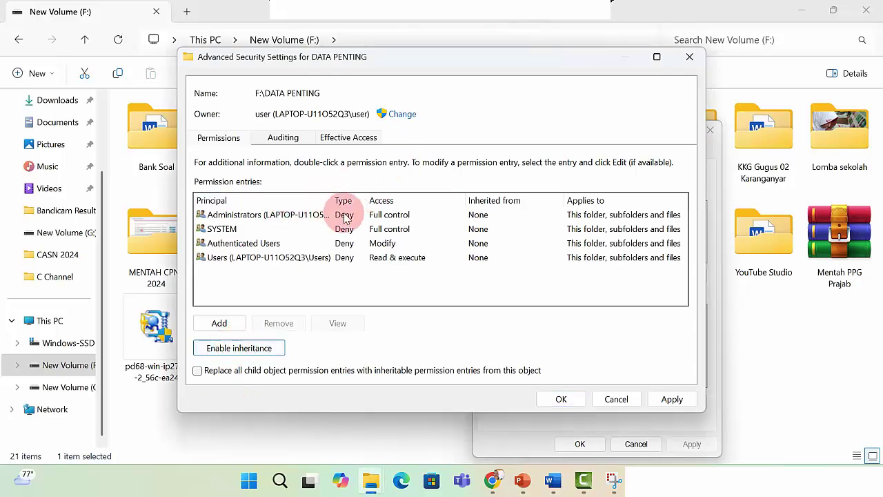
- Set the Administrators permission entry of the DATA PENTING folder to type Allow
double_click(298, 216)
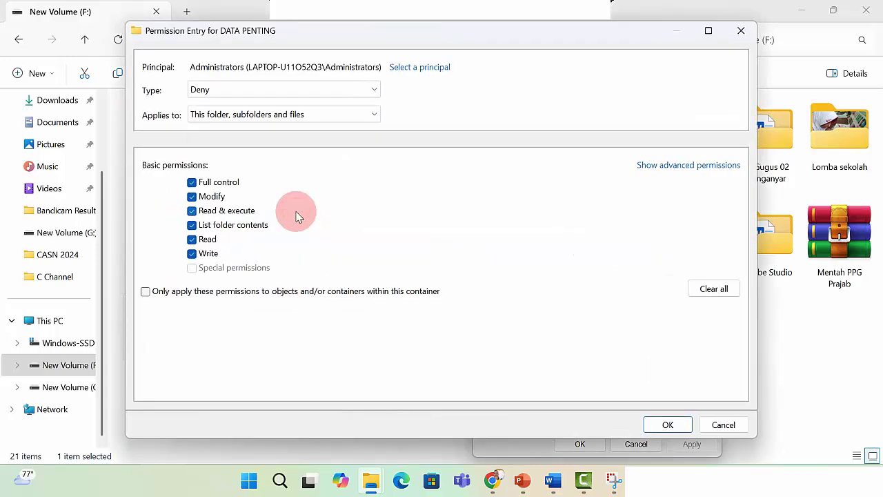
click(308, 92)
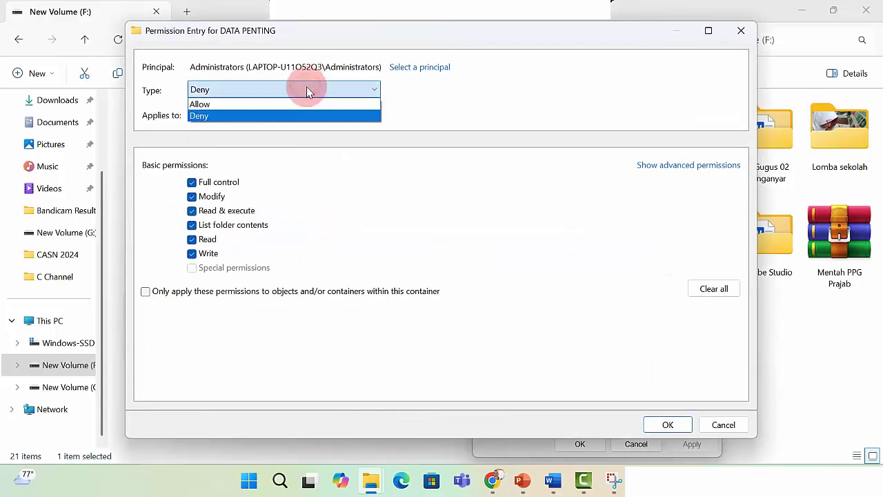
click(259, 109)
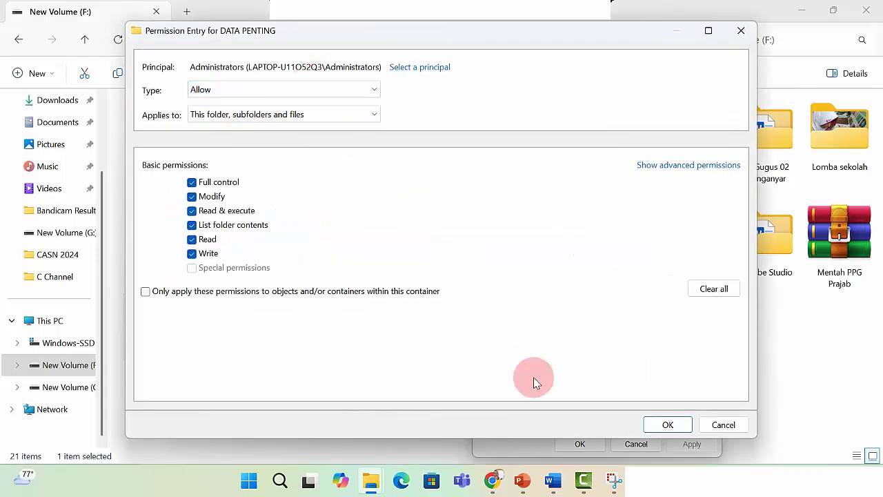
click(682, 426)
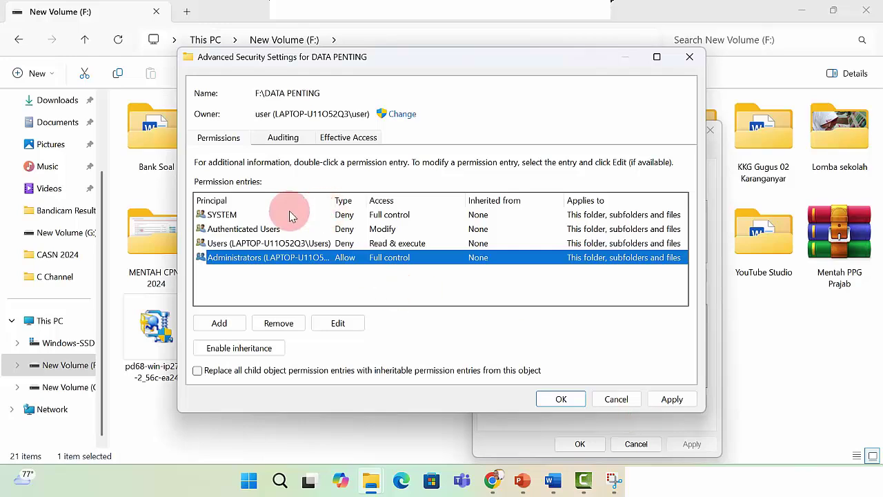
- Set the Users permission entry of the DATA PENTING folder to type Allow
double_click(262, 243)
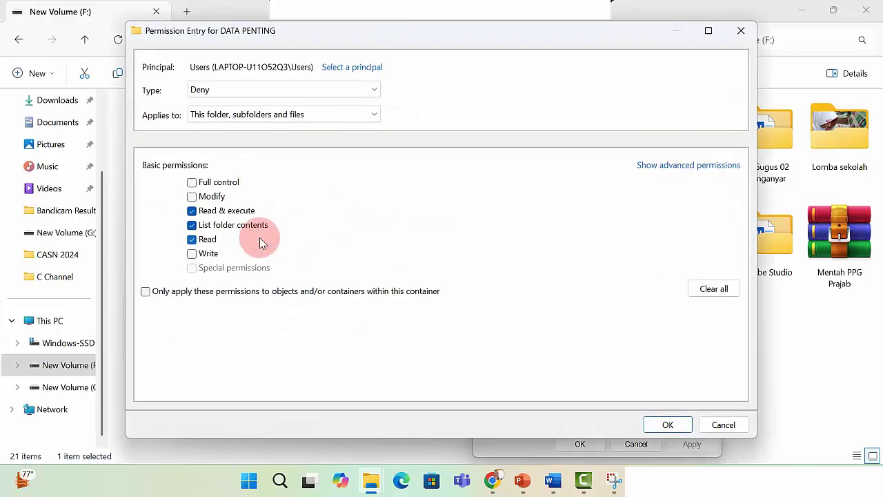
click(275, 97)
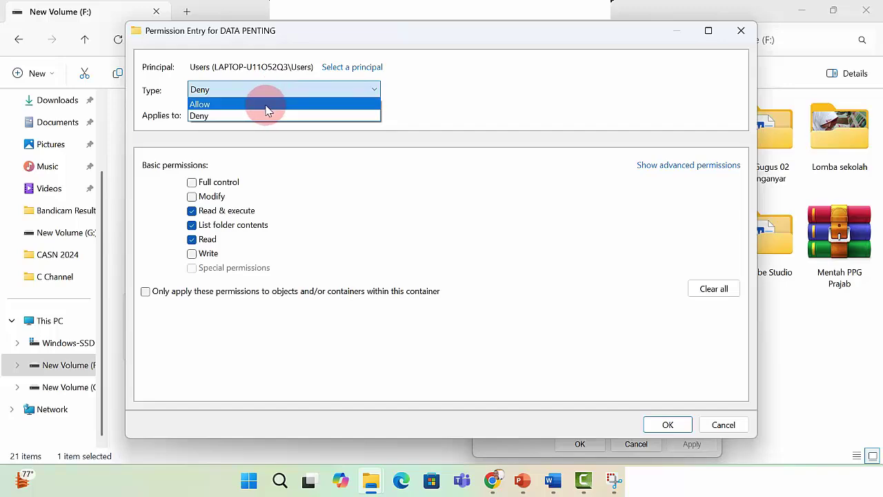
click(267, 102)
click(668, 424)
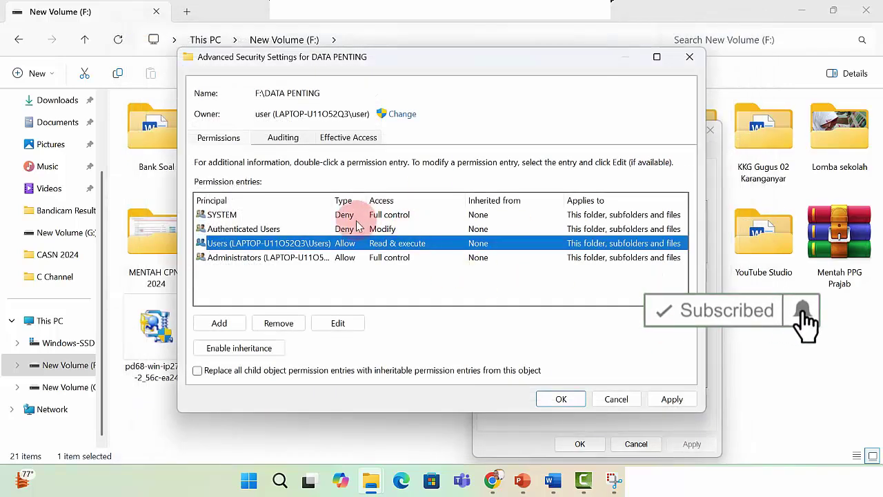
- Set the Authenticated Users permission entry of the DATA PENTING folder to type Allow
double_click(256, 229)
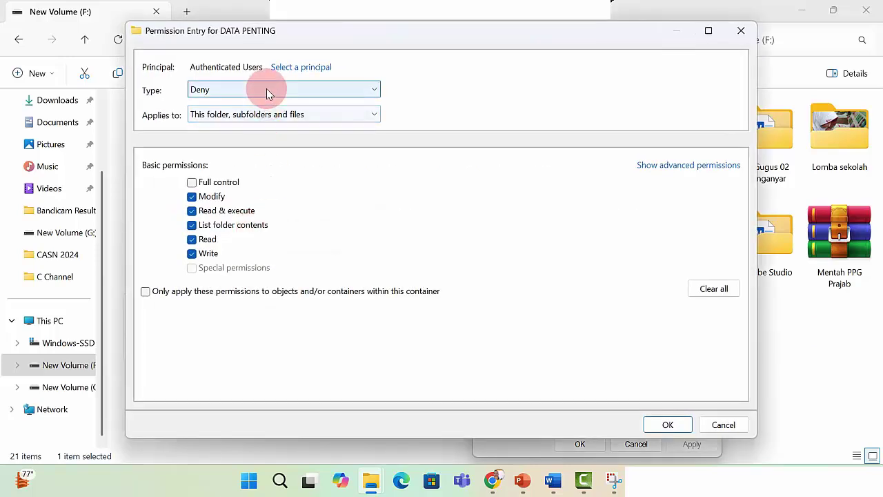
click(266, 89)
click(259, 104)
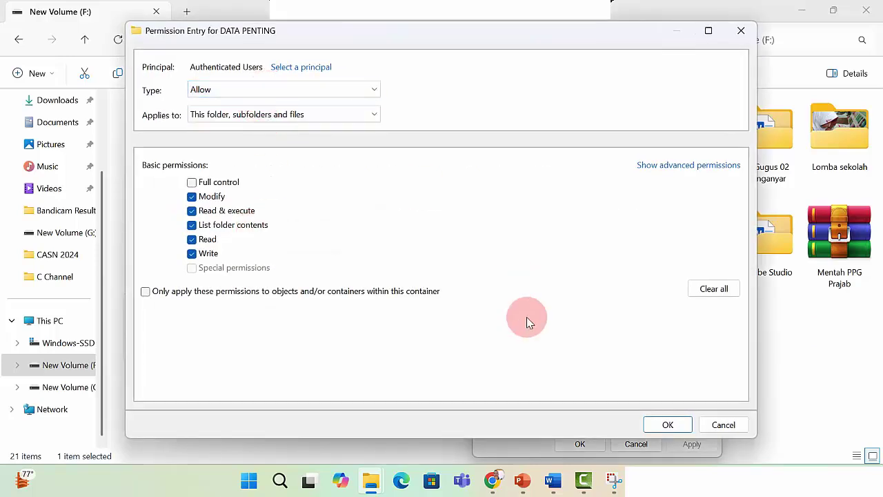
click(652, 425)
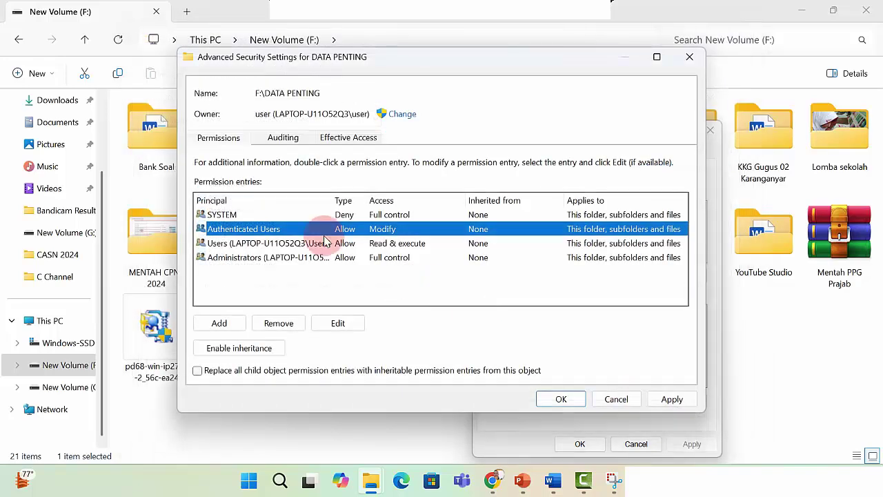
- Set the SYSTEM permission entry of the DATA PENTING folder to type Allow
double_click(251, 217)
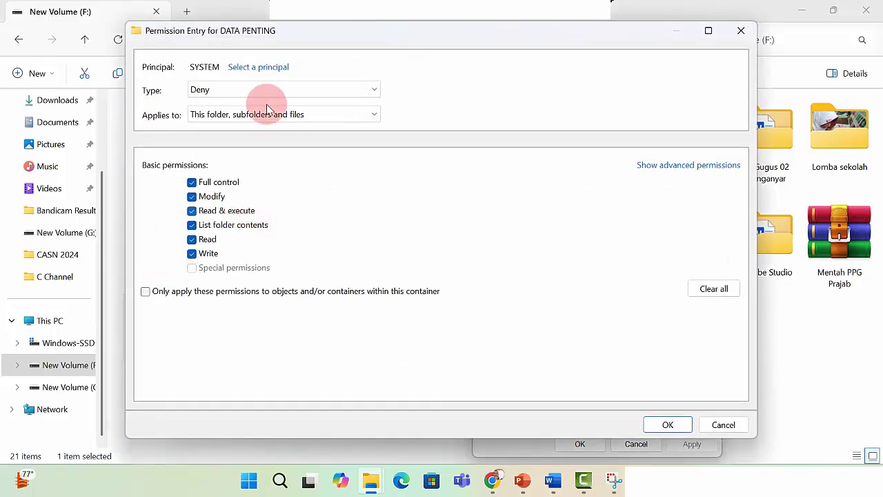
click(261, 94)
click(257, 105)
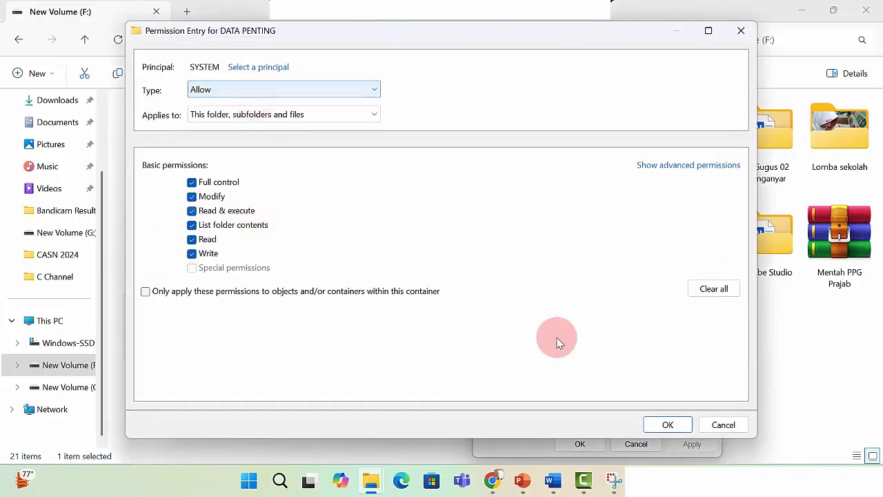
click(653, 425)
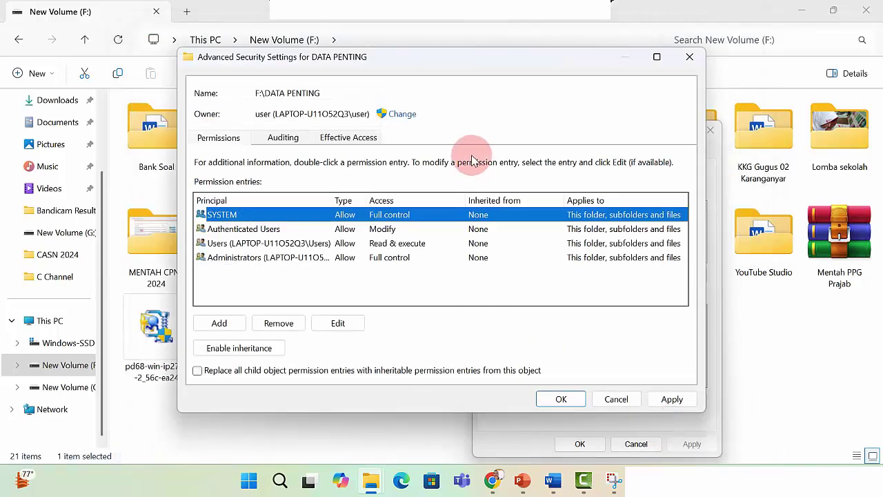
- Apply the changed permission entries to the DATA PENTING folder and close its security settings and properties
click(673, 399)
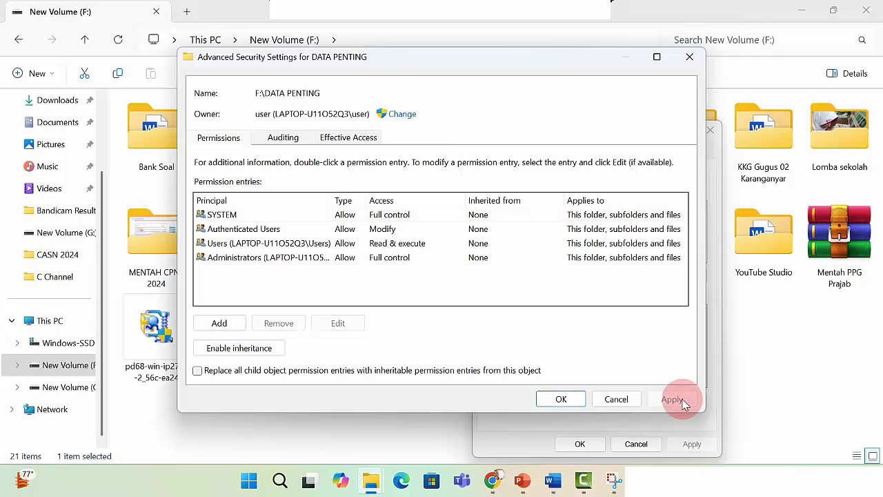
click(563, 400)
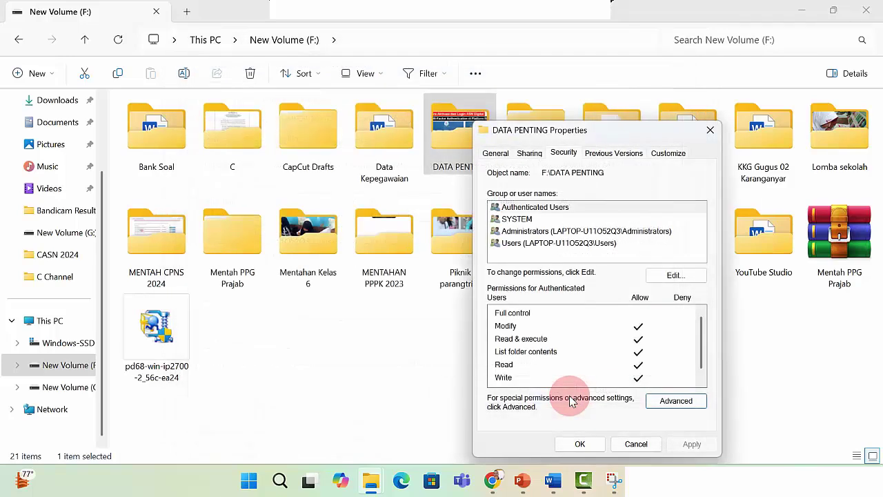
click(581, 444)
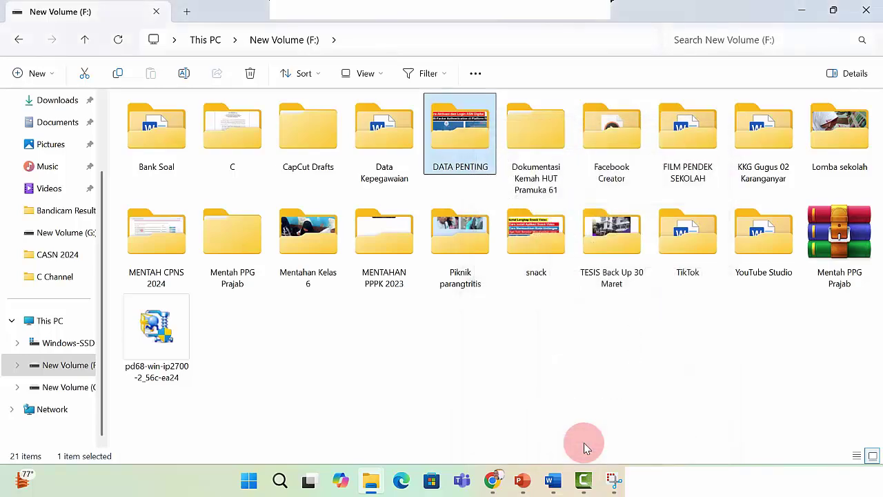
- Close the F: drive window and refresh the desktop twice
click(862, 12)
right_click(624, 102)
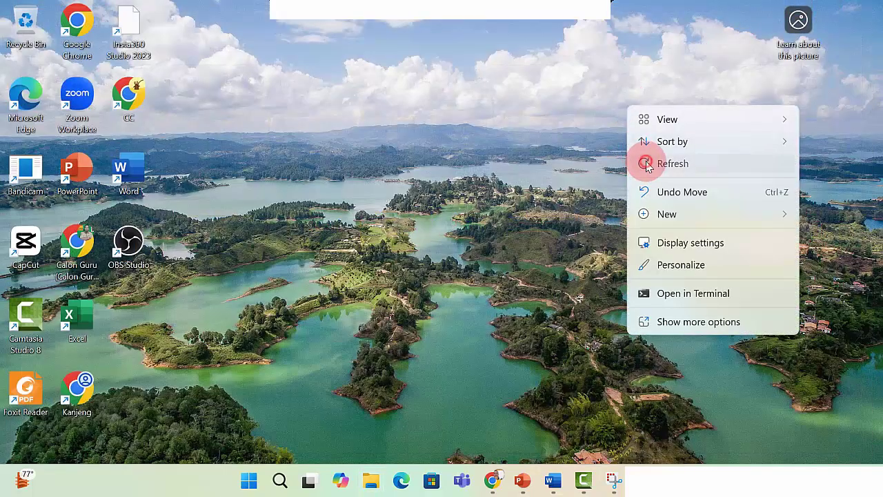
click(647, 164)
right_click(571, 149)
click(591, 207)
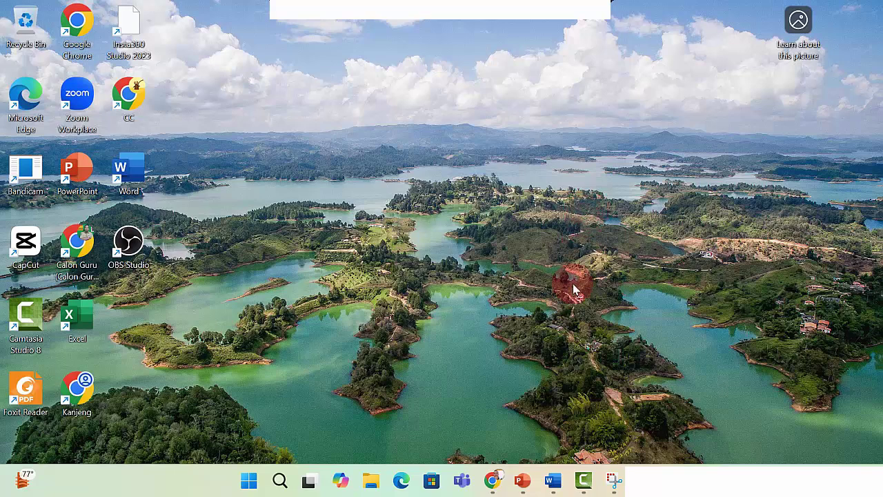
- Reopen the F: drive and open the DATA PENTING folder twice to test its access, returning to the drive each time
click(378, 480)
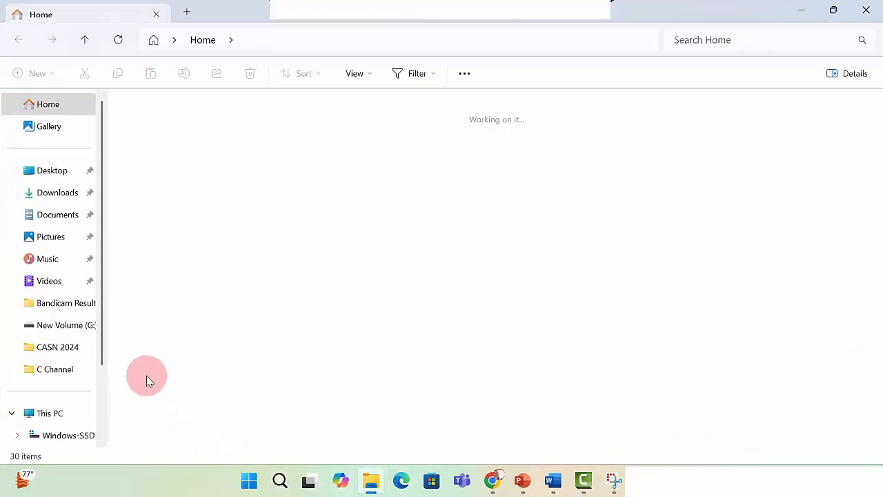
click(55, 414)
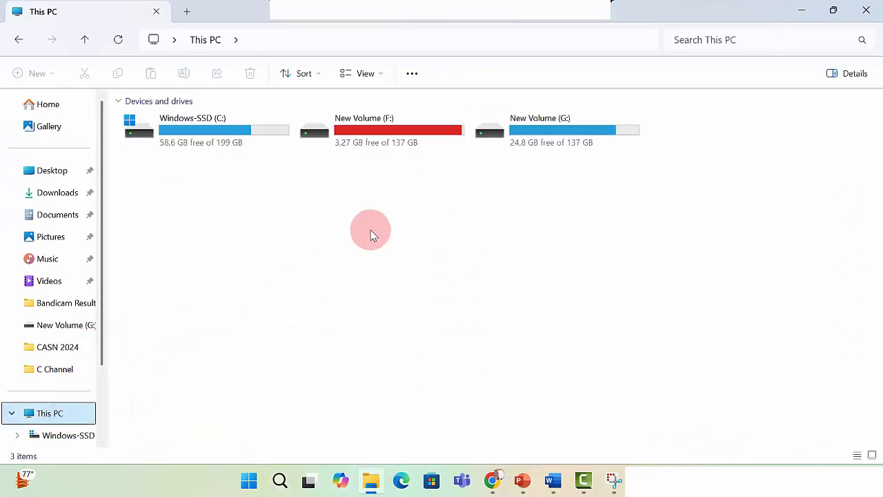
double_click(394, 138)
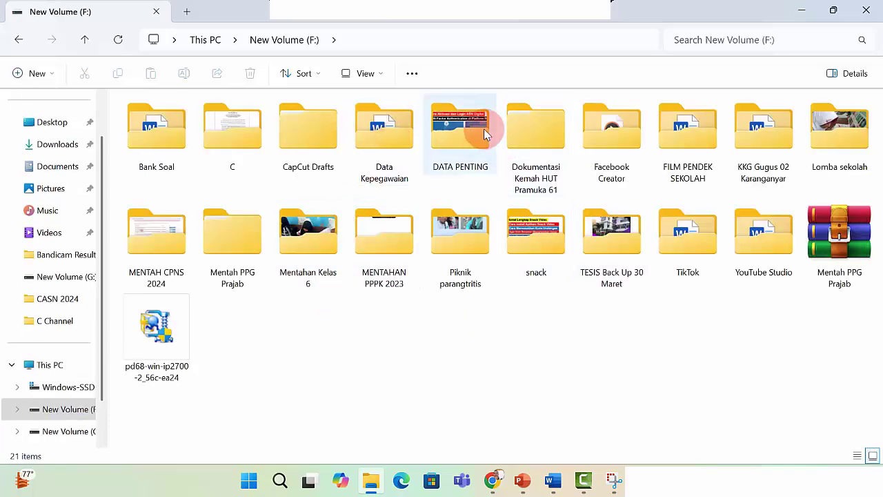
double_click(469, 136)
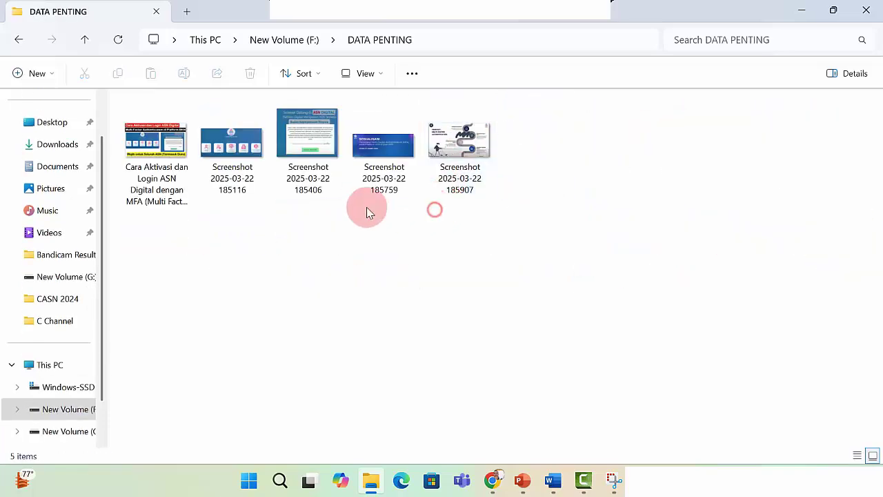
click(21, 41)
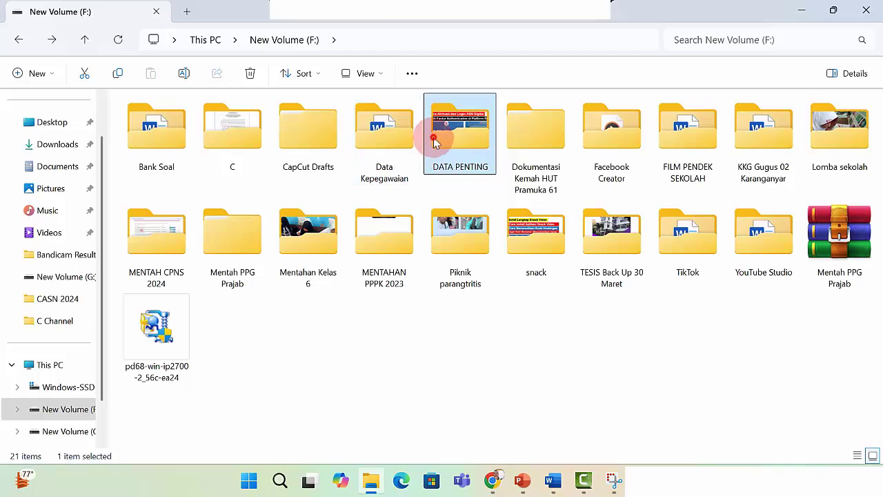
double_click(438, 132)
click(21, 41)
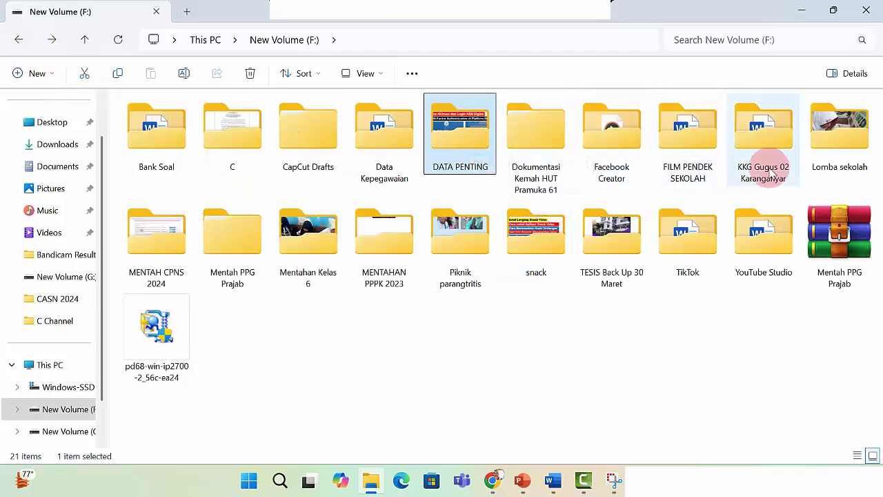
click(554, 327)
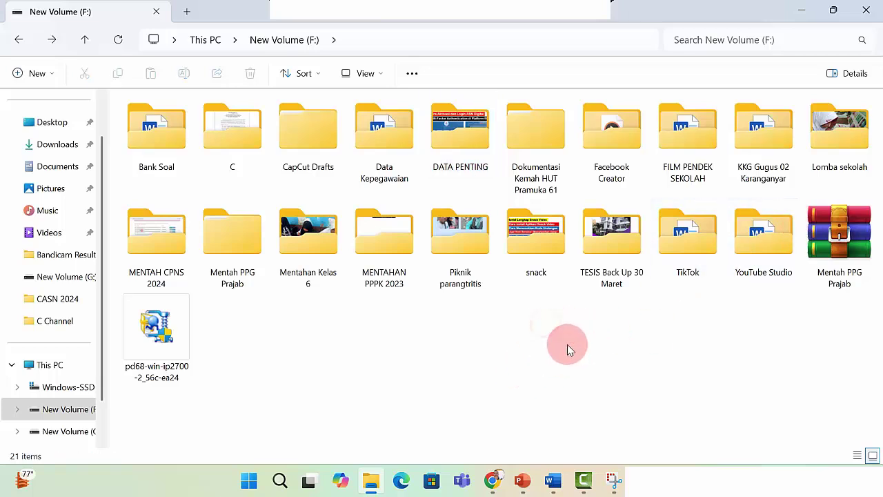